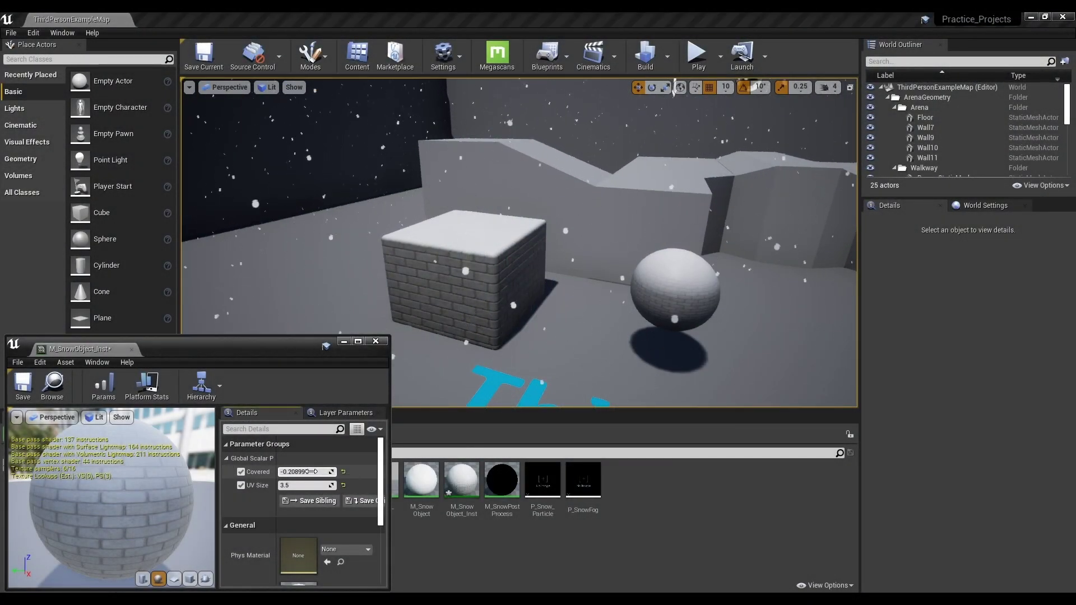
Vary the Covered parameter of M_SnowObject_Inst up and down to preview different snow coverage on the cube and sphere
{"action": "left_click_drag", "start_coordinate": [310, 472], "coordinate": [310, 471]}
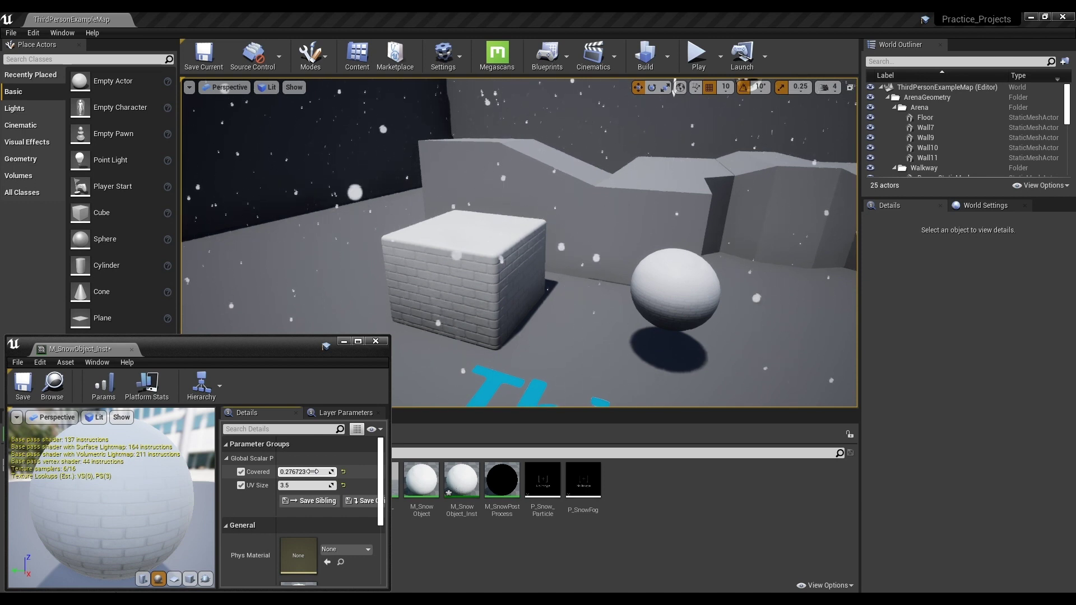
{"action": "left_click_drag", "start_coordinate": [312, 471], "coordinate": [312, 471]}
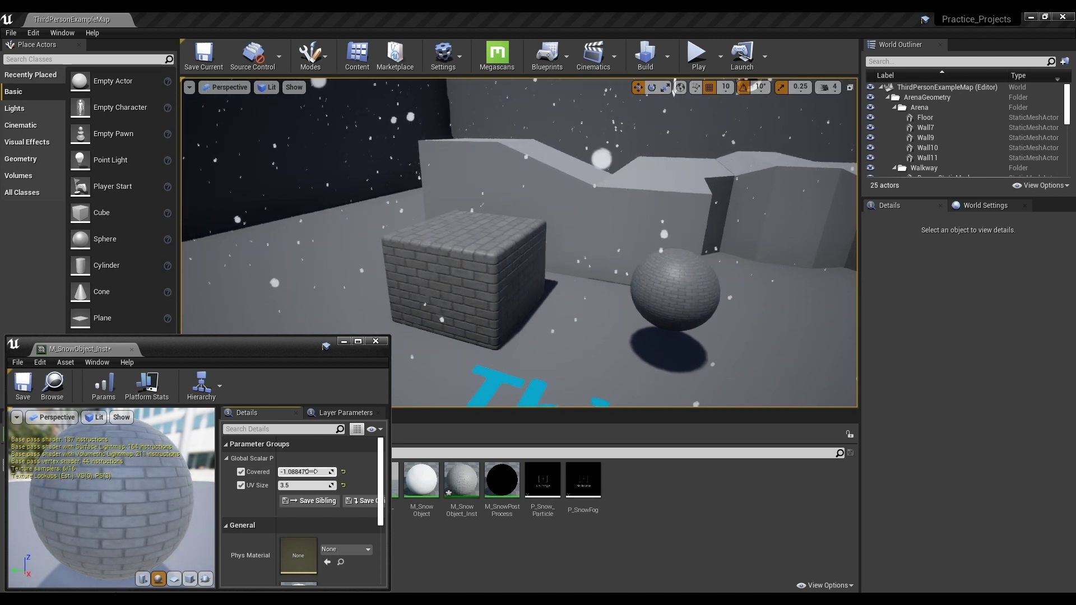
{"action": "left_click_drag", "start_coordinate": [310, 471], "coordinate": [312, 471]}
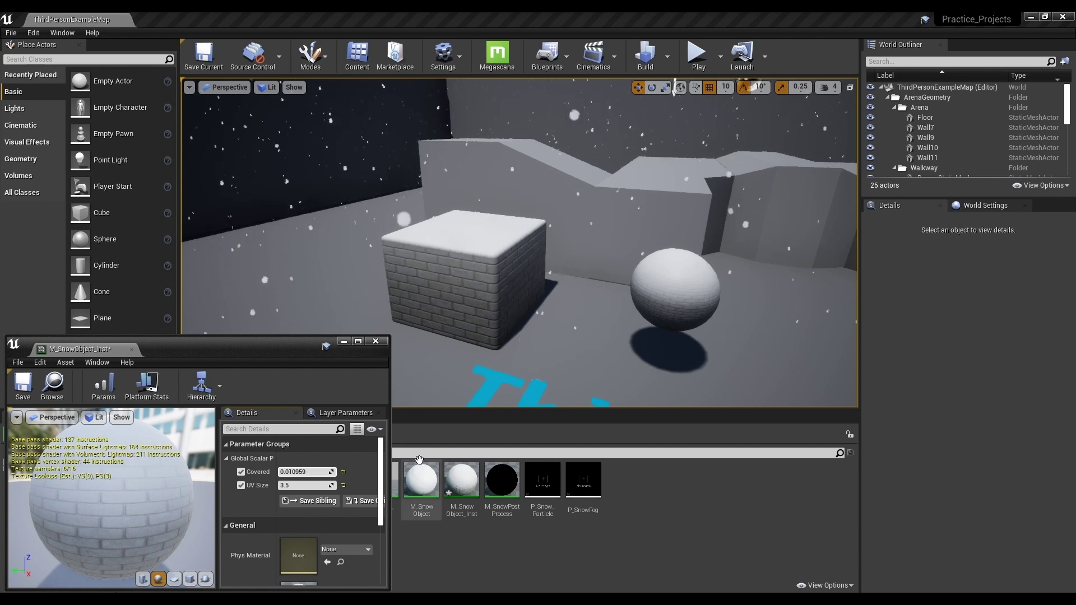
{"action": "right_click_drag", "start_coordinate": [659, 390], "coordinate": [666, 397]}
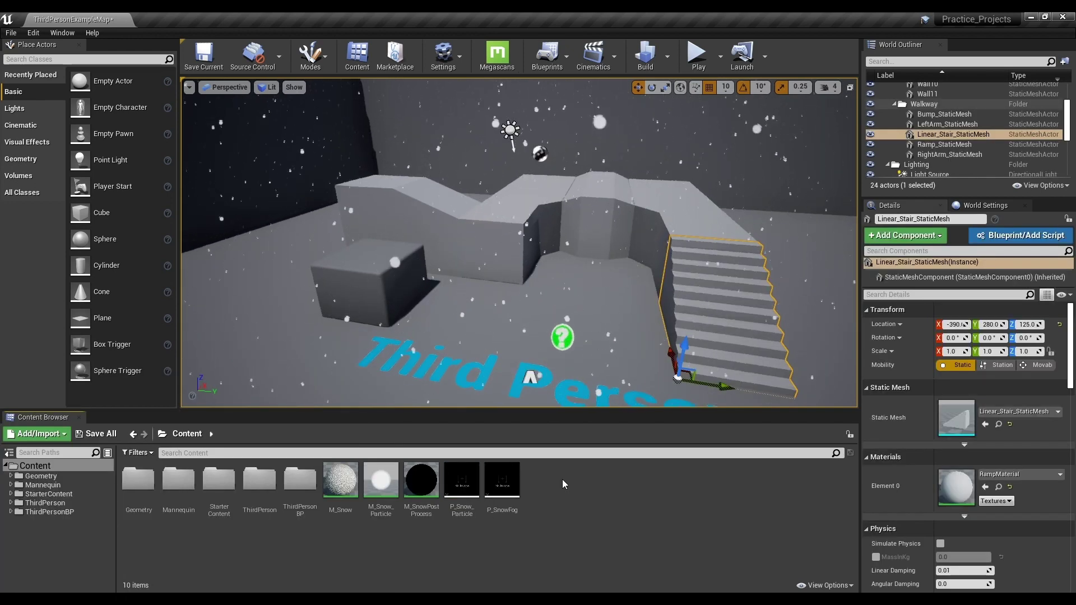
Create a material named M_SnowObject in the Content folder and open it for editing
{"action": "right_click", "coordinate": [563, 479]}
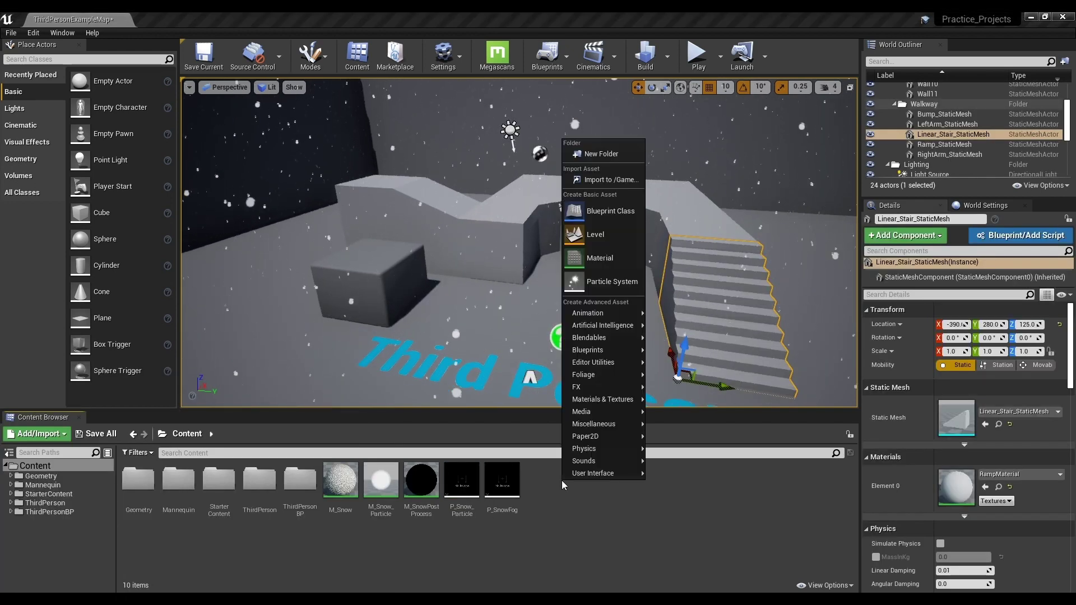
{"action": "left_click", "coordinate": [616, 261]}
{"action": "type", "text": "M"}
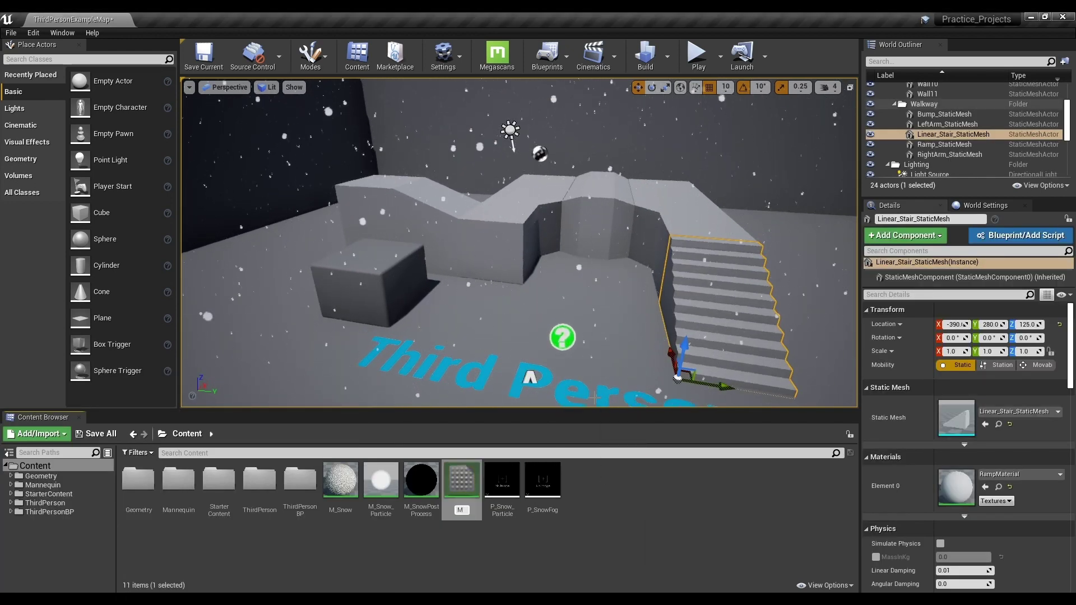
{"action": "type", "text": "_Sno"}
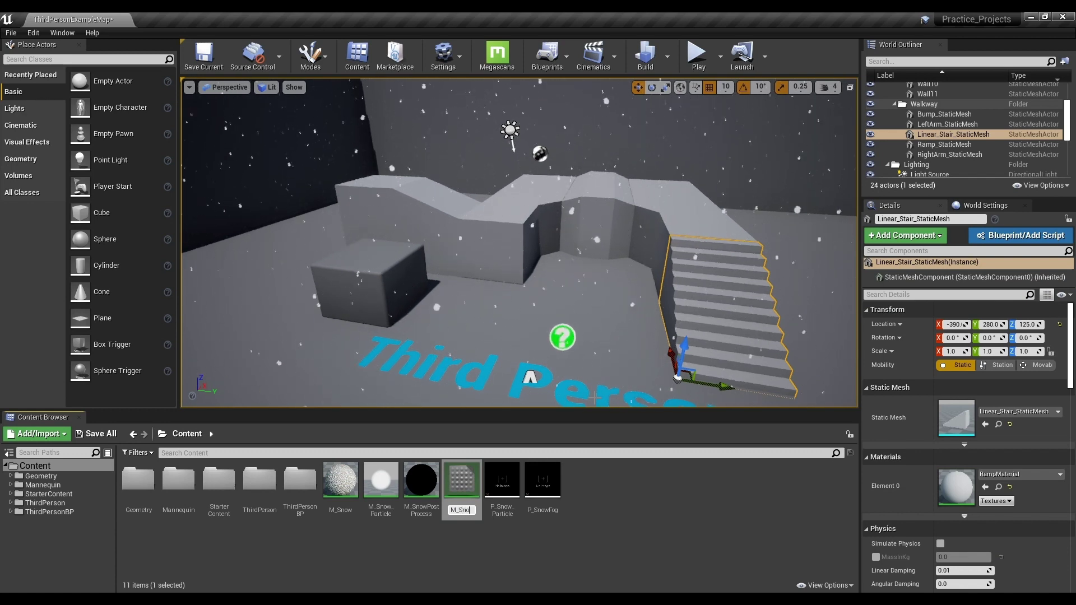
{"action": "type", "text": "wObject"}
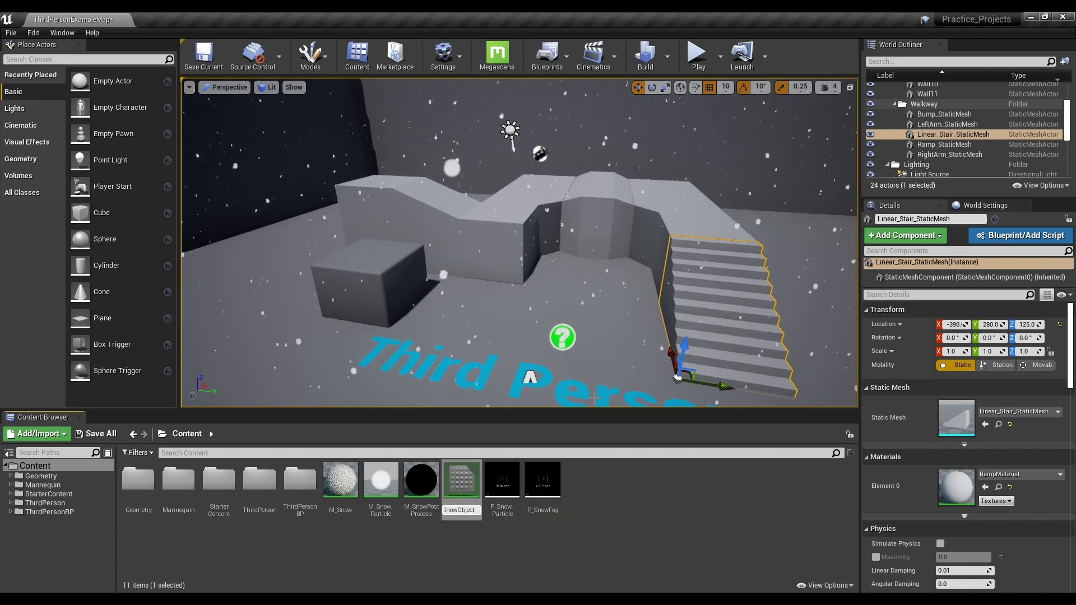
{"action": "key", "text": "Return"}
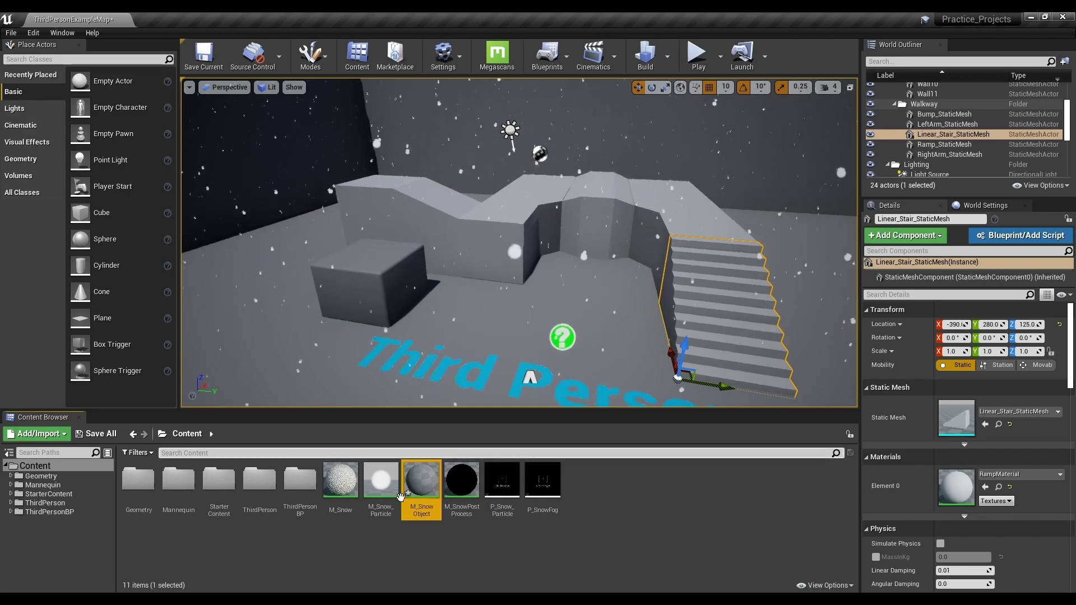
{"action": "double_click", "coordinate": [422, 479]}
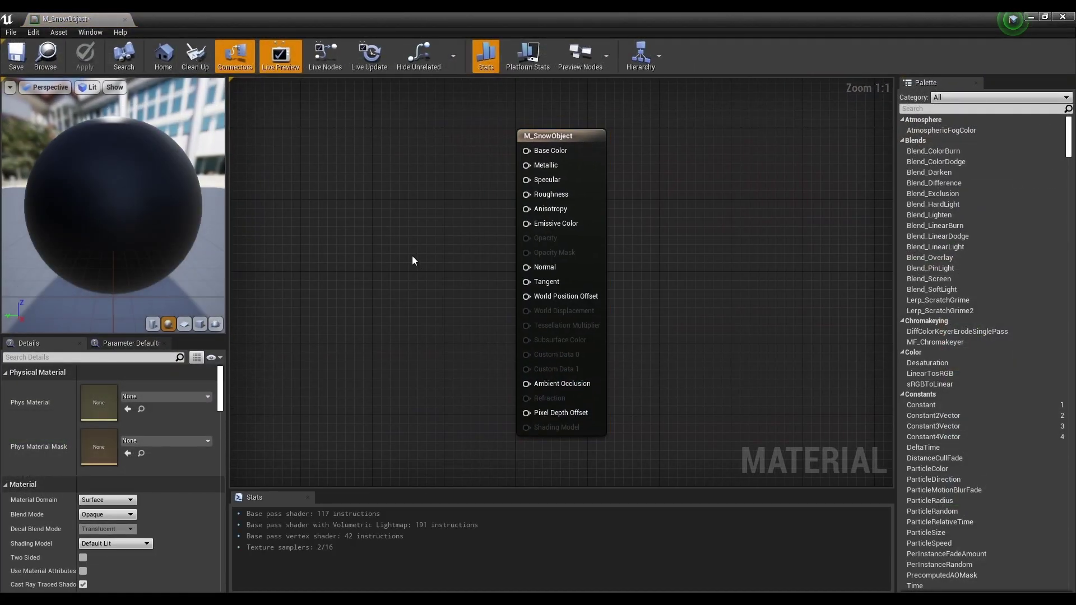
Add two Texture Sample nodes to the material graph, placed one below the other ahead of the M_SnowObject result node
{"action": "right_click_drag", "start_coordinate": [413, 260], "coordinate": [633, 272]}
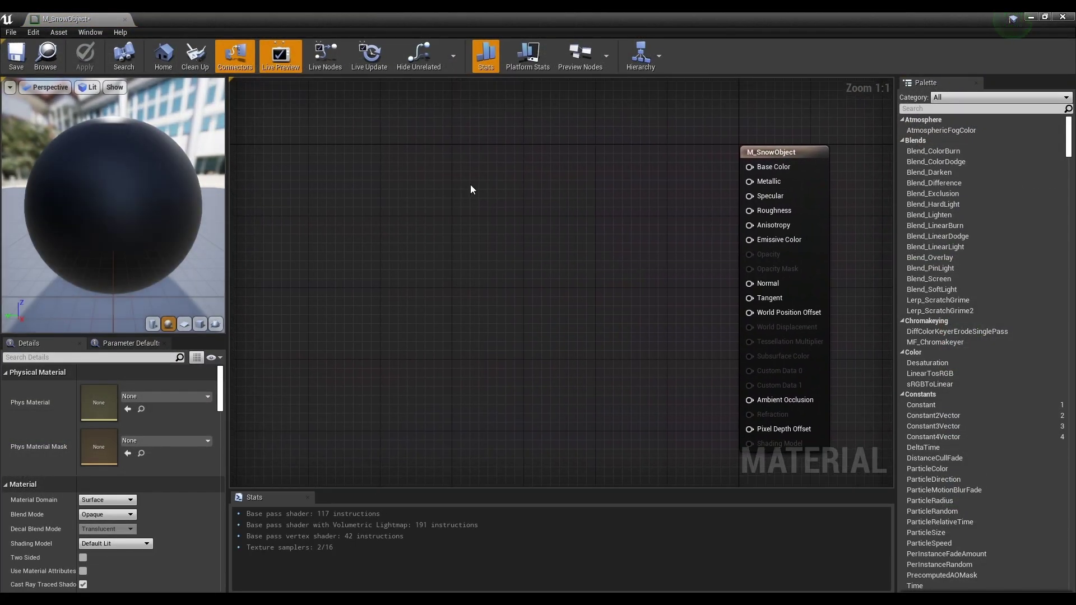
{"action": "left_click", "coordinate": [416, 166]}
{"action": "left_click", "coordinate": [428, 321]}
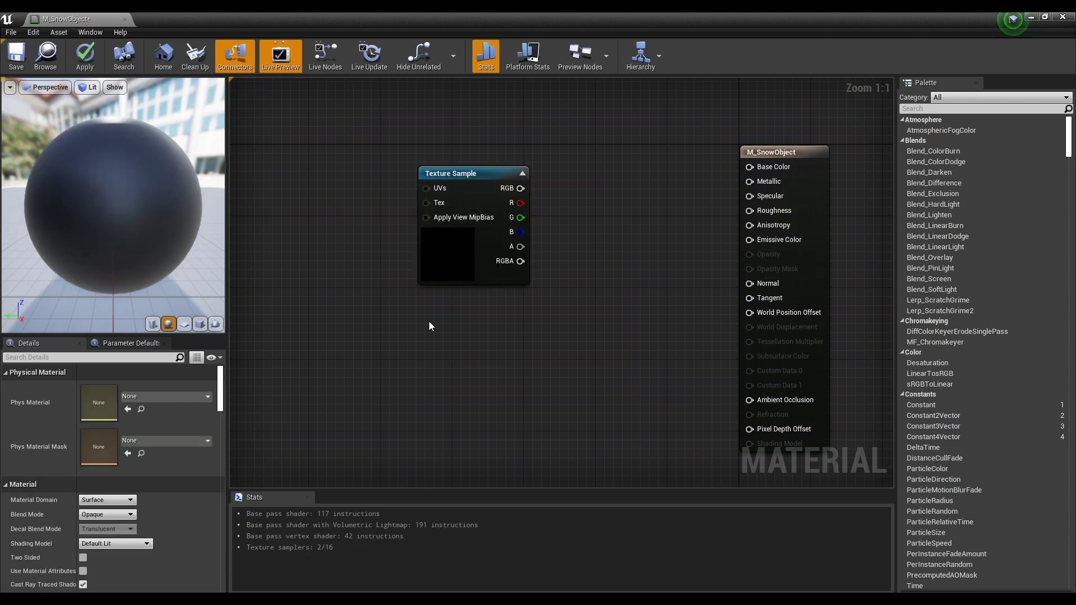
{"action": "left_click", "coordinate": [428, 321]}
{"action": "left_click", "coordinate": [466, 314]}
{"action": "left_click_drag", "start_coordinate": [466, 324], "coordinate": [450, 329]}
{"action": "left_click", "coordinate": [462, 322]}
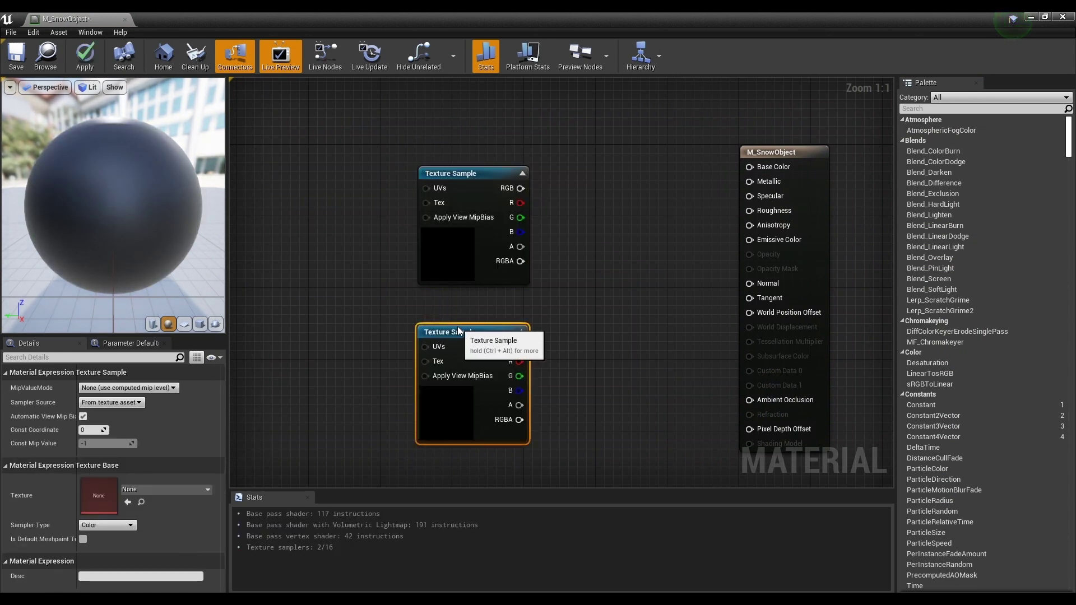
Assign the T_Brick_Clay_Beveled_D texture to the upper Texture Sample node
{"action": "left_click", "coordinate": [444, 248]}
{"action": "left_click", "coordinate": [197, 490]}
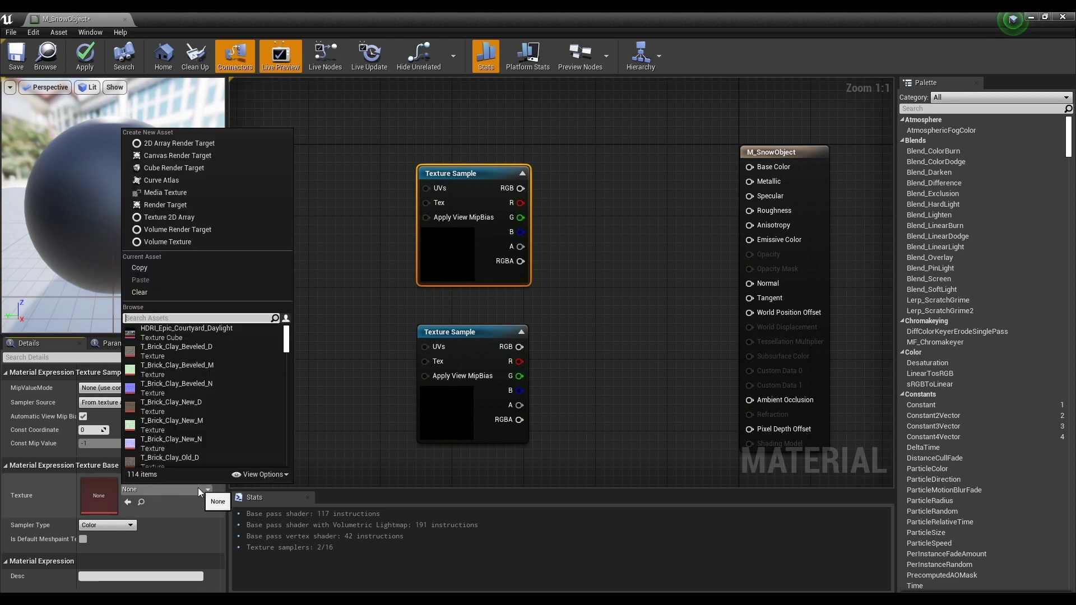
{"action": "type", "text": "bric"}
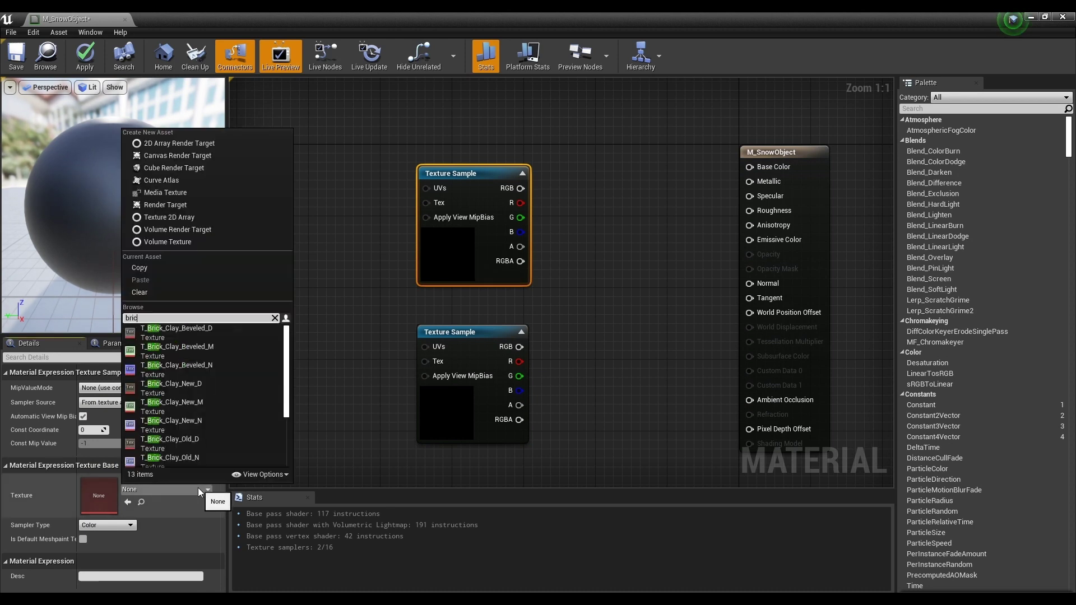
{"action": "left_click", "coordinate": [212, 333]}
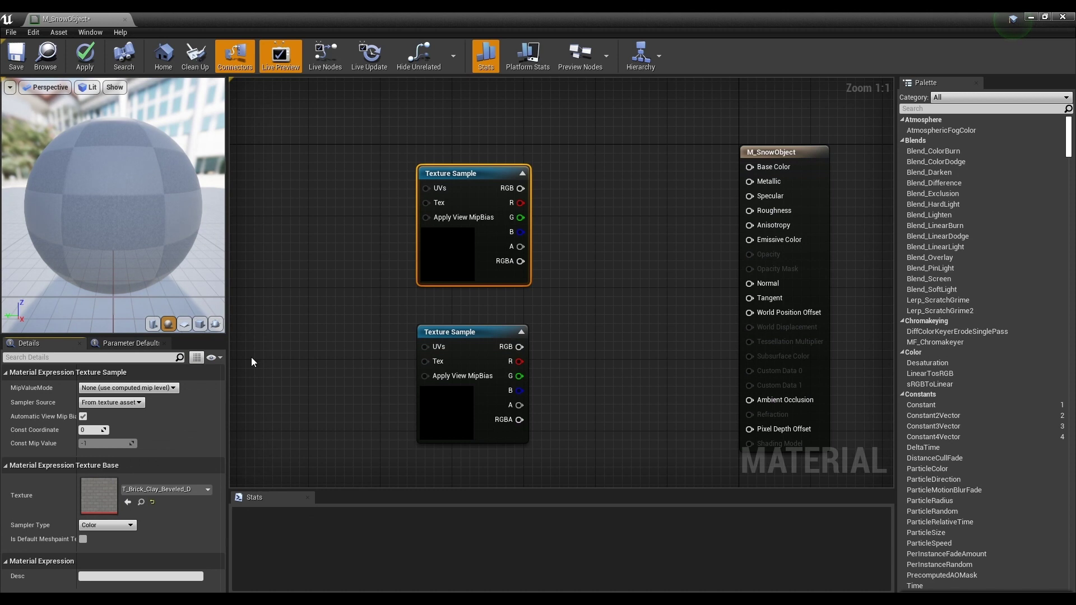
Assign the T_Brick_Clay_Beveled_N normal texture to the lower Texture Sample node
{"action": "left_click", "coordinate": [435, 422]}
{"action": "left_click", "coordinate": [191, 486]}
{"action": "type", "text": "b"}
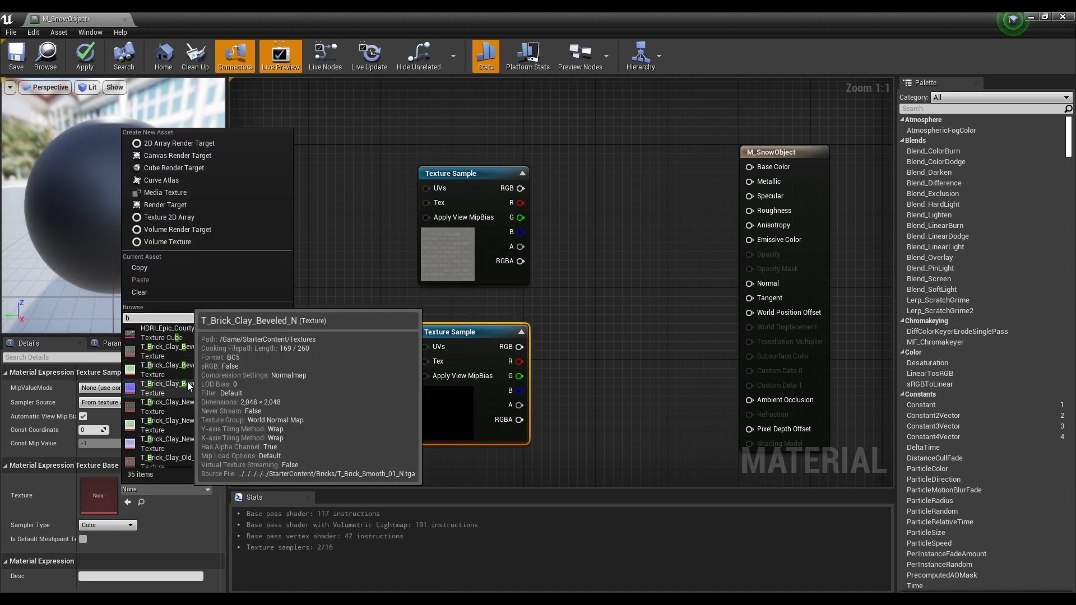
{"action": "type", "text": "ric"}
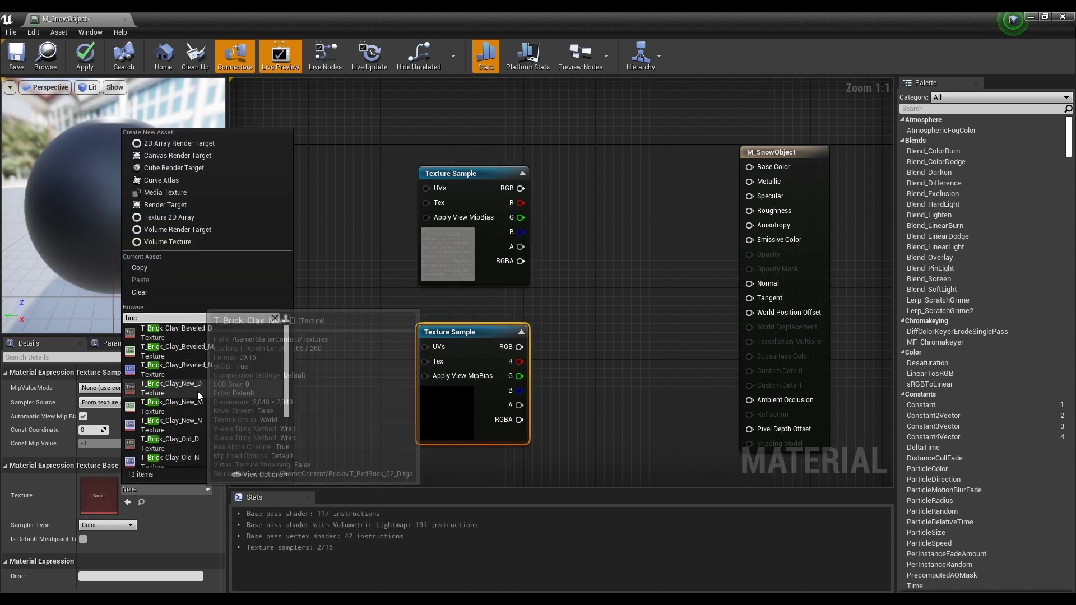
{"action": "left_click", "coordinate": [207, 369]}
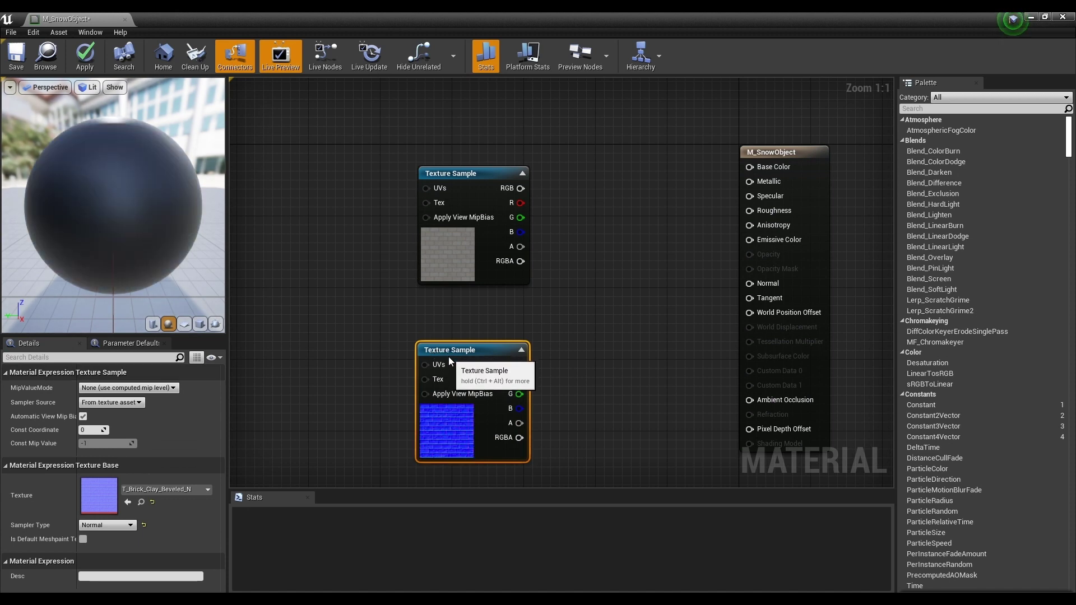
Move both Texture Sample nodes together farther away from the M_SnowObject result node
{"action": "scroll", "coordinate": [467, 287], "scroll_direction": "down", "scroll_amount": 4}
{"action": "left_click_drag", "start_coordinate": [387, 220], "coordinate": [504, 329]}
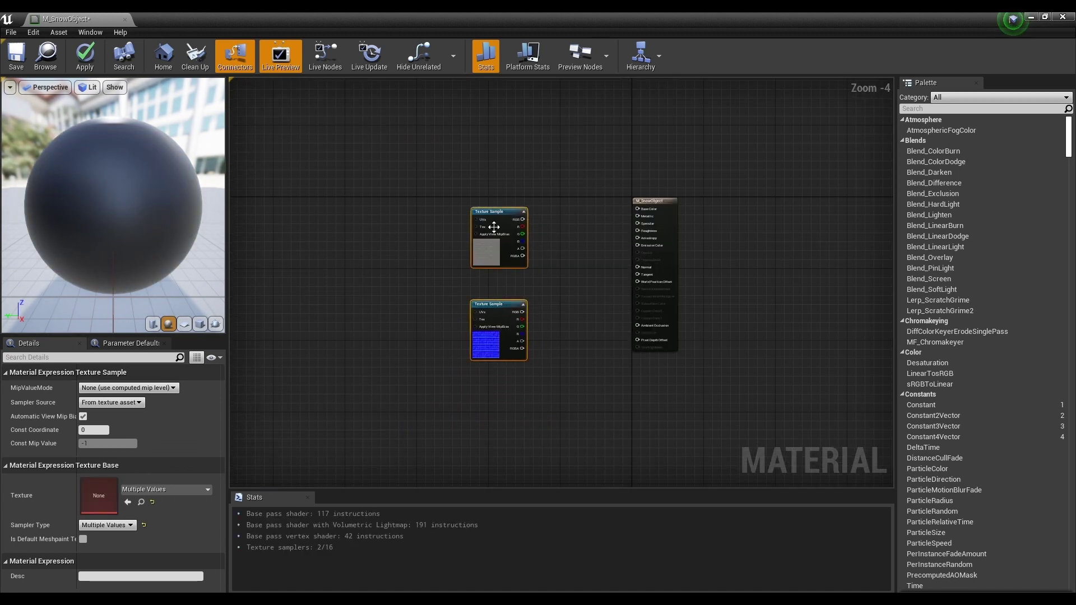
{"action": "left_click_drag", "start_coordinate": [493, 218], "coordinate": [443, 207]}
{"action": "left_click", "coordinate": [347, 218]}
Add a TextureCoordinate node and a Multiply node ahead of the texture samples, and connect TexCoord to the Multiply's A input
{"action": "right_click_drag", "start_coordinate": [339, 218], "coordinate": [569, 251]}
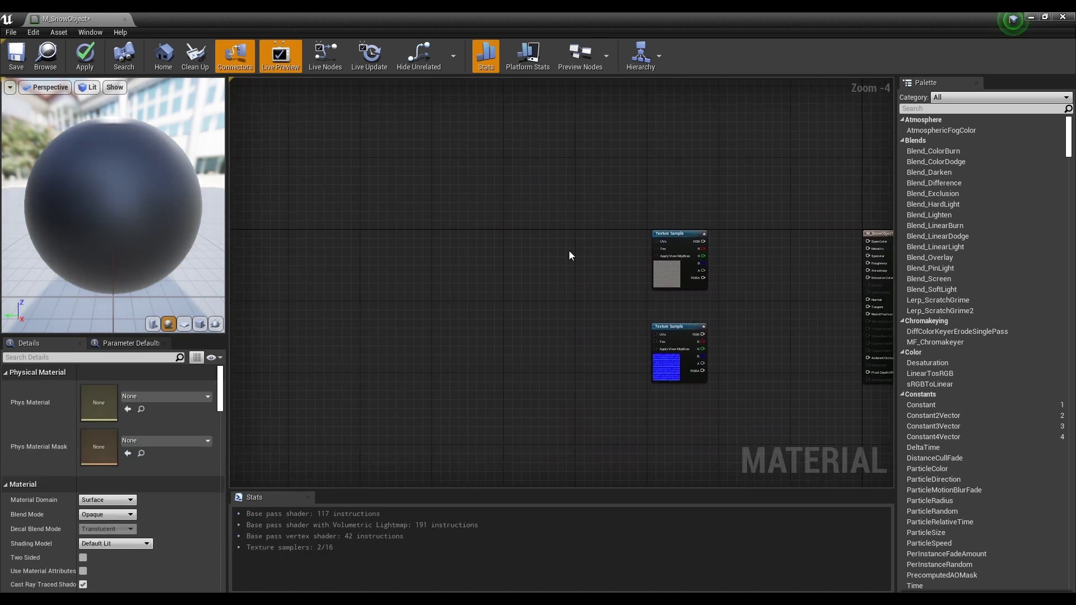
{"action": "scroll", "coordinate": [489, 236], "scroll_direction": "up", "scroll_amount": 2}
{"action": "right_click", "coordinate": [433, 207]}
{"action": "type", "text": "texcor"}
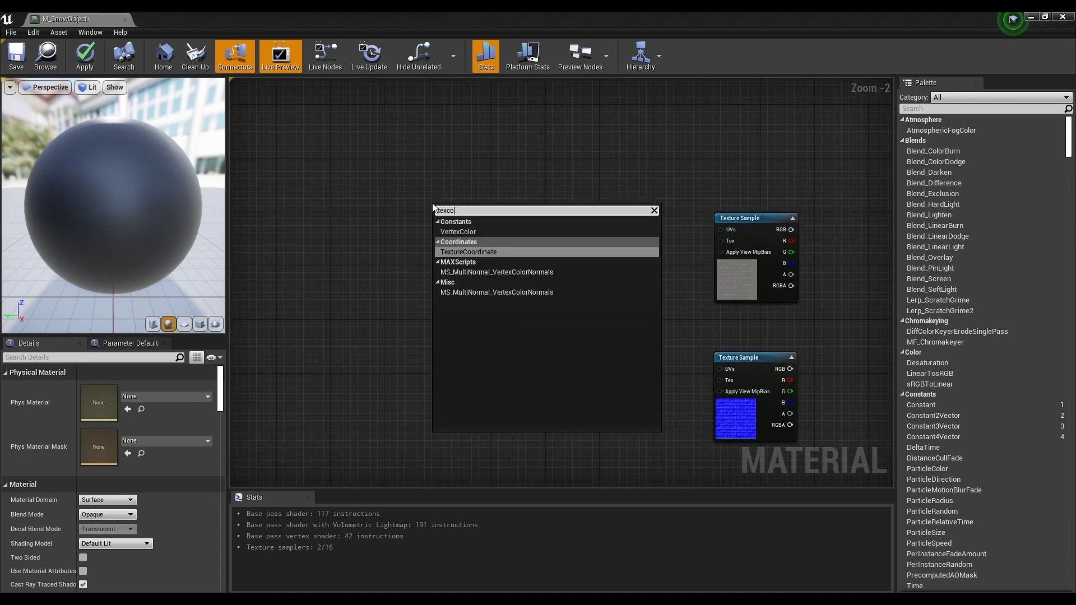
{"action": "key", "text": "Return"}
{"action": "left_click_drag", "start_coordinate": [453, 213], "coordinate": [434, 227]}
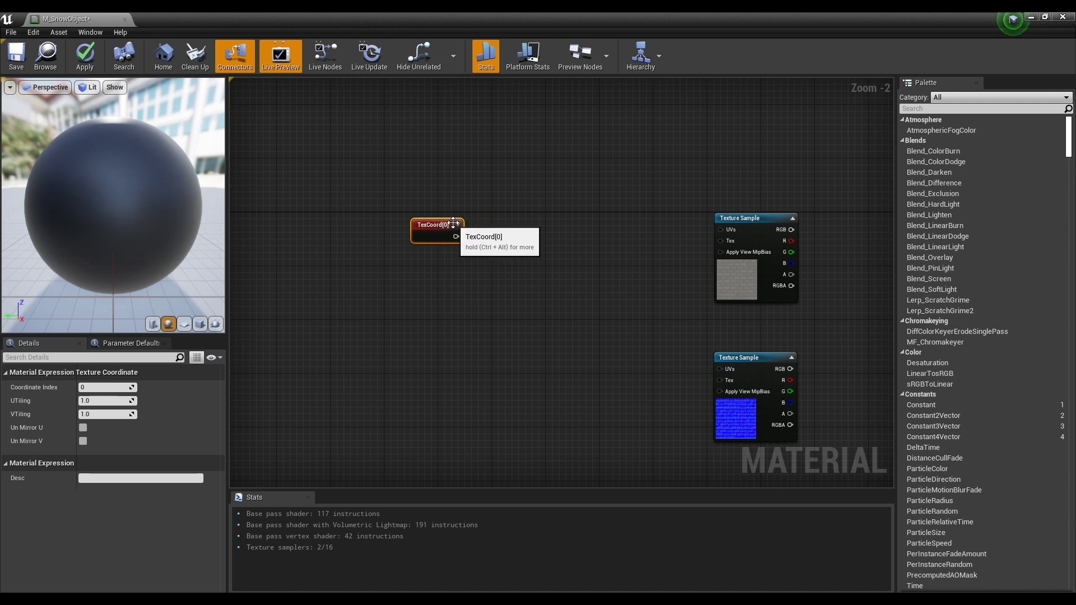
{"action": "left_click", "coordinate": [500, 226]}
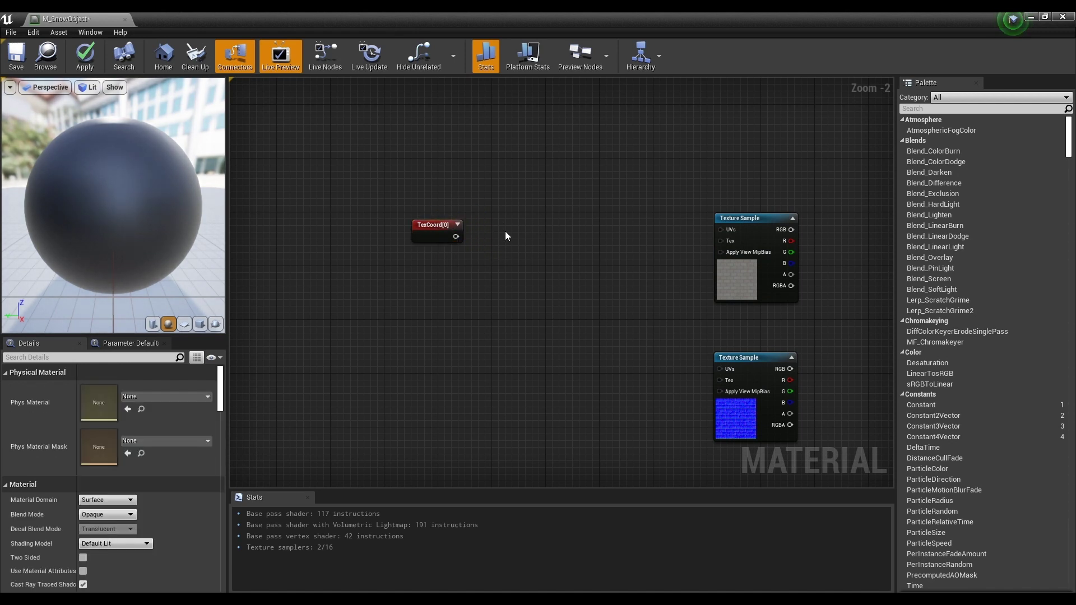
{"action": "left_click", "coordinate": [506, 231]}
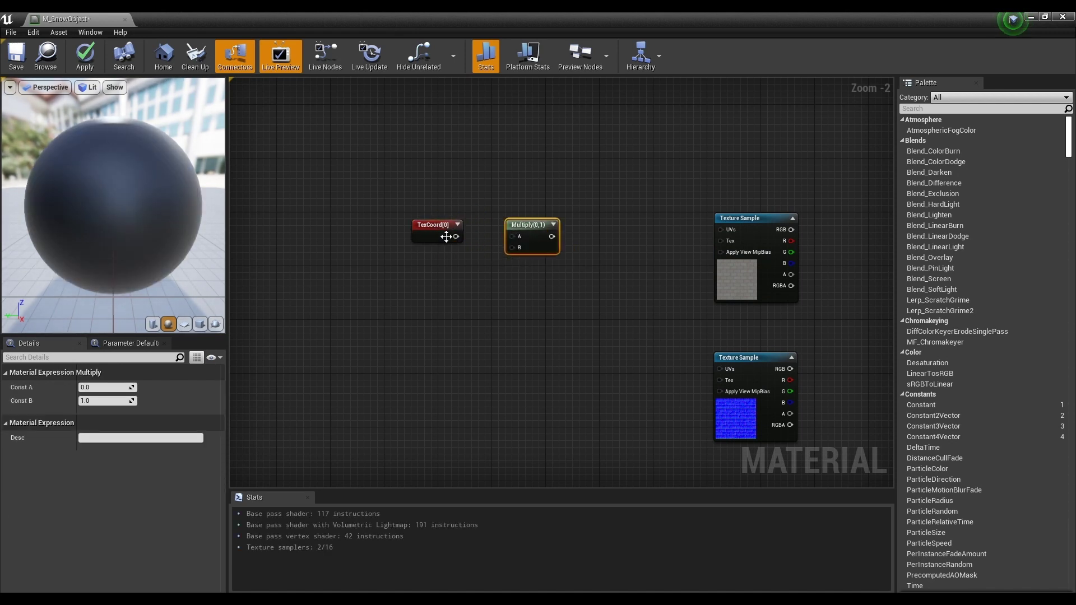
{"action": "left_click_drag", "start_coordinate": [456, 236], "coordinate": [512, 237]}
Add a scalar parameter named UV Size with default value 1 below TexCoord and connect it to the Multiply's B input
{"action": "left_click", "coordinate": [409, 278]}
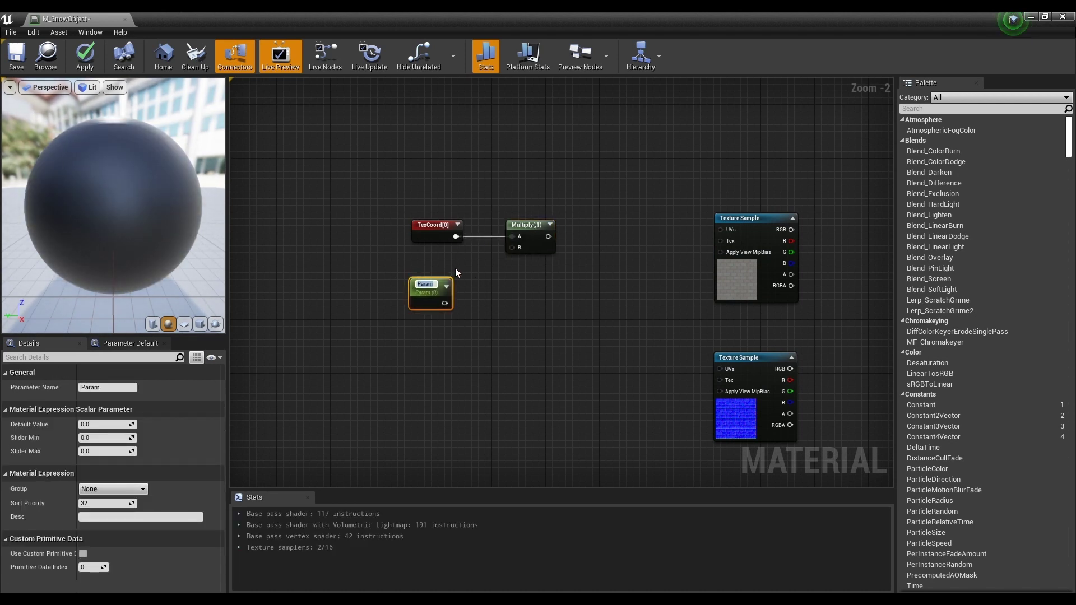
{"action": "type", "text": "UV Size"}
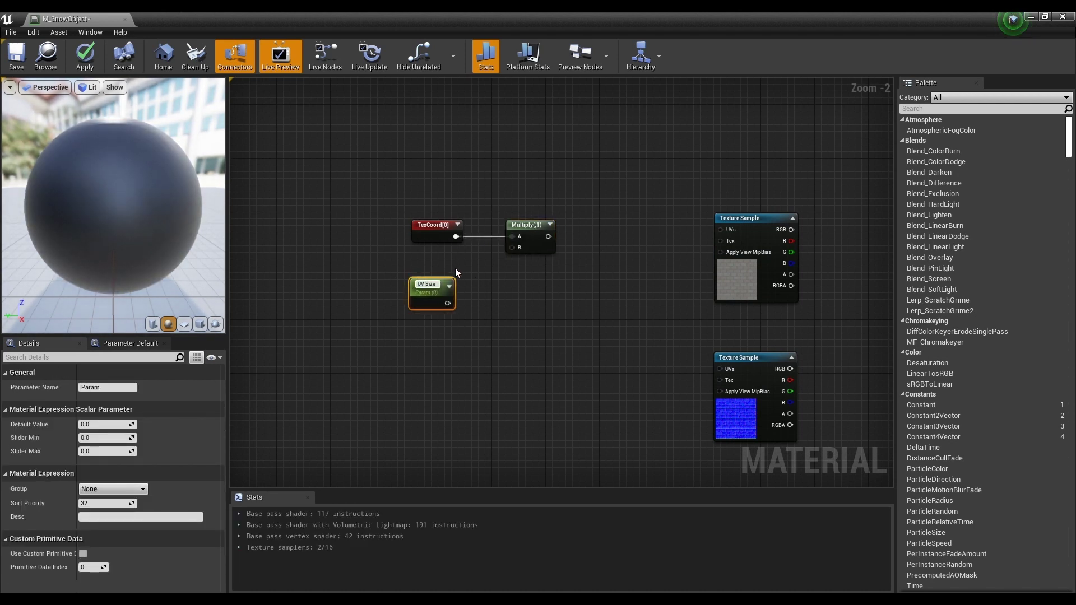
{"action": "key", "text": "Return"}
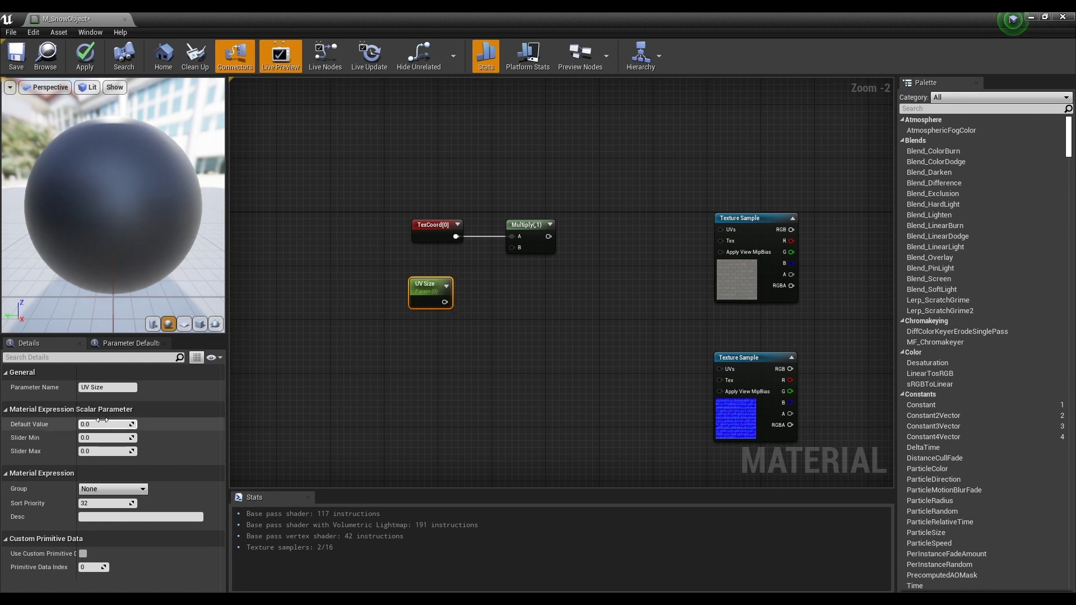
{"action": "type", "text": "1"}
{"action": "key", "text": "Return"}
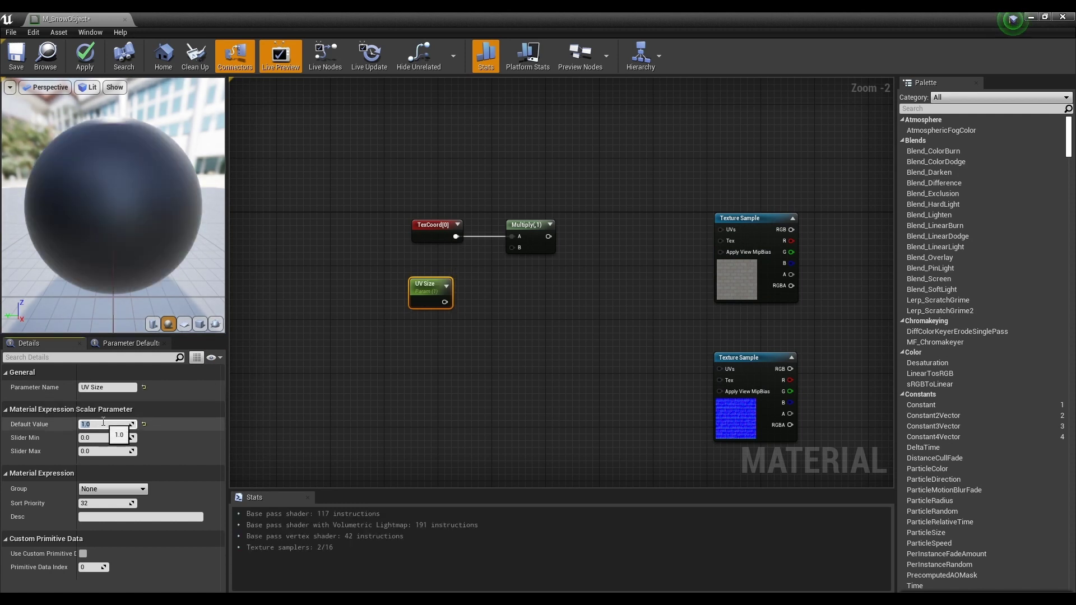
{"action": "left_click_drag", "start_coordinate": [444, 304], "coordinate": [508, 250]}
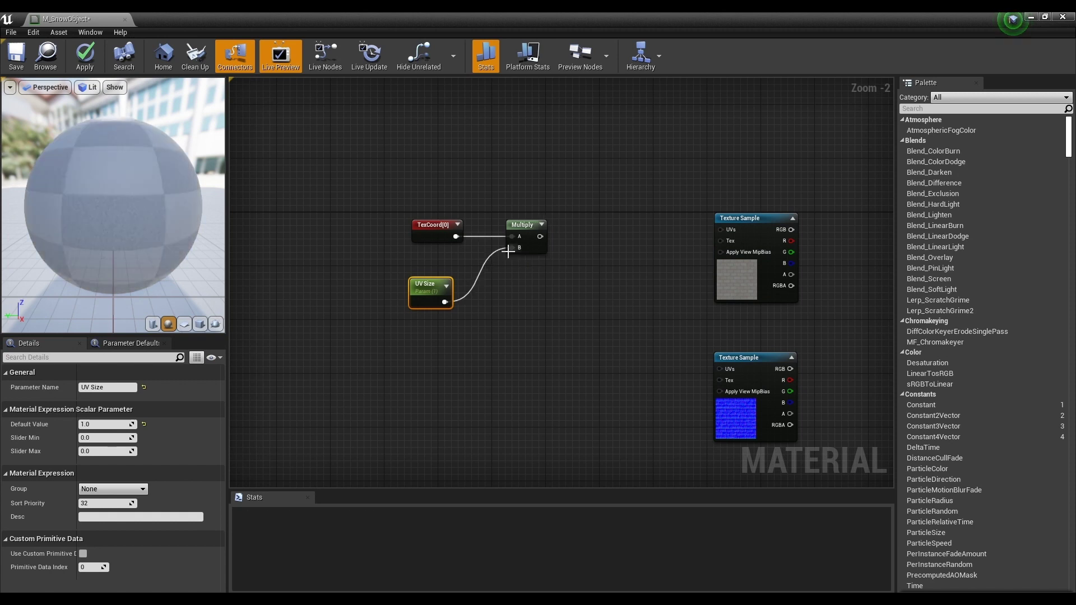
{"action": "left_click_drag", "start_coordinate": [438, 283], "coordinate": [439, 277]}
Connect the Multiply output to the UVs inputs of both Texture Sample nodes
{"action": "left_click_drag", "start_coordinate": [540, 236], "coordinate": [653, 244]}
{"action": "left_click_drag", "start_coordinate": [720, 232], "coordinate": [721, 231]}
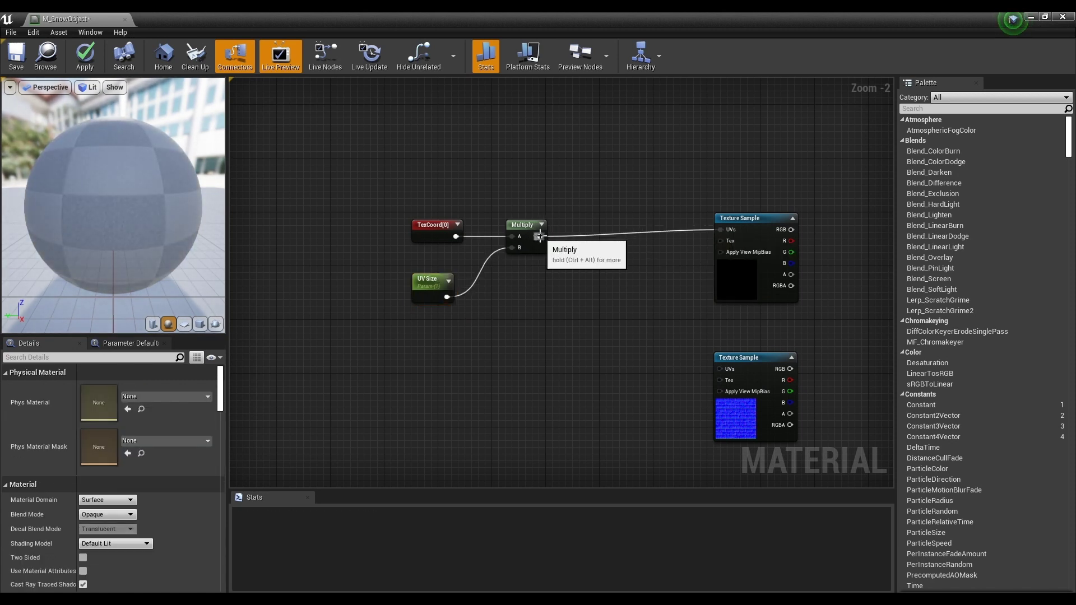
{"action": "left_click_drag", "start_coordinate": [540, 237], "coordinate": [721, 367]}
Space the normal texture sample farther below the brick colour sample and move both samples closer to the Multiply node
{"action": "right_click_drag", "start_coordinate": [697, 312], "coordinate": [516, 264]}
{"action": "left_click_drag", "start_coordinate": [541, 301], "coordinate": [539, 403]}
{"action": "scroll", "coordinate": [521, 368], "scroll_direction": "down", "scroll_amount": 1}
{"action": "scroll", "coordinate": [521, 368], "scroll_direction": "down", "scroll_amount": 1}
{"action": "left_click_drag", "start_coordinate": [314, 193], "coordinate": [598, 491]}
{"action": "right_click_drag", "start_coordinate": [557, 199], "coordinate": [572, 223]}
{"action": "left_click", "coordinate": [498, 158]}
{"action": "left_click_drag", "start_coordinate": [471, 99], "coordinate": [615, 336]}
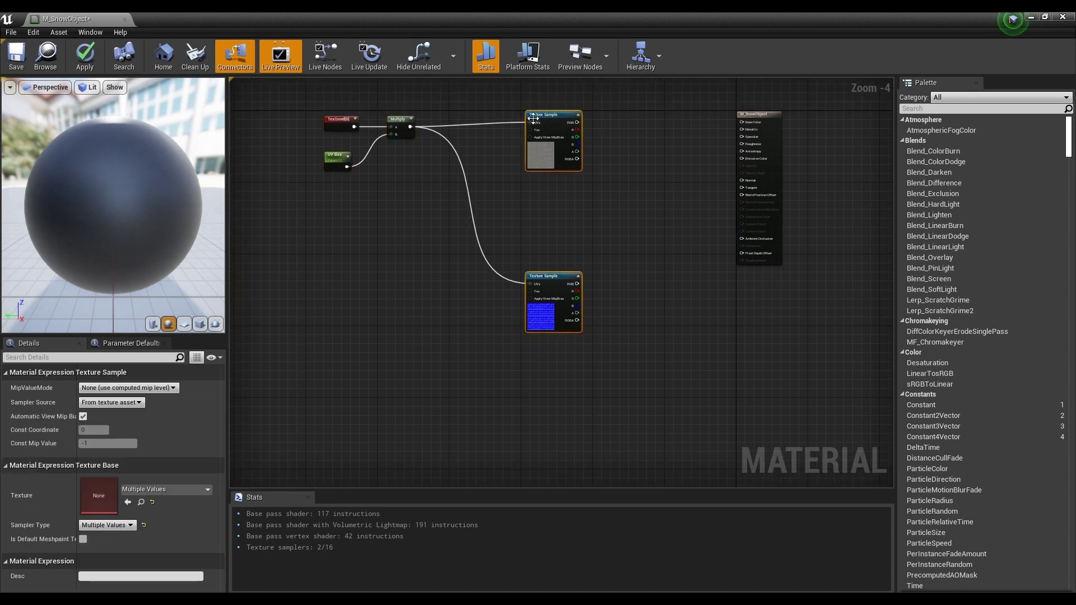
{"action": "left_click_drag", "start_coordinate": [540, 118], "coordinate": [463, 126]}
{"action": "left_click", "coordinate": [596, 173]}
Add a Constant3Vector node between the two Texture Sample nodes
{"action": "scroll", "coordinate": [624, 237], "scroll_direction": "up", "scroll_amount": 4}
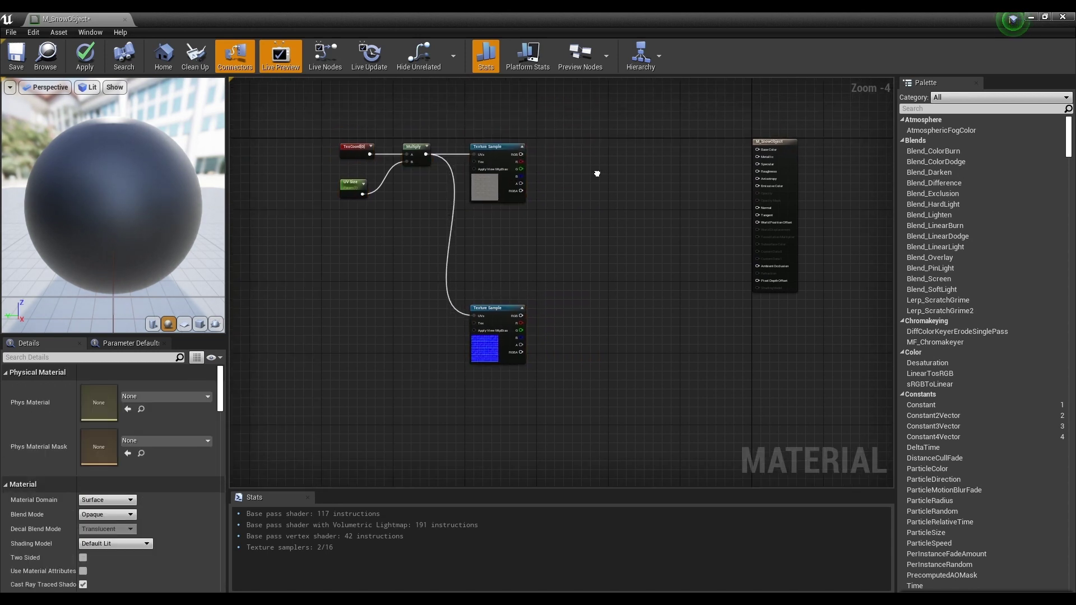
{"action": "right_click_drag", "start_coordinate": [624, 237], "coordinate": [584, 183]}
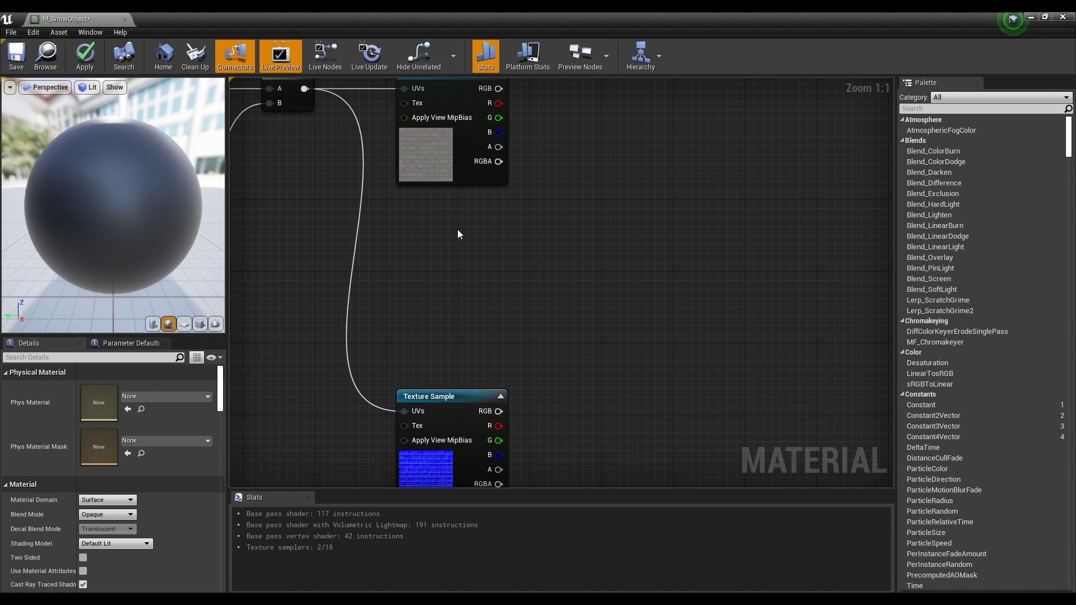
{"action": "key", "text": "3"}
{"action": "left_click", "coordinate": [429, 233]}
{"action": "left_click_drag", "start_coordinate": [460, 241], "coordinate": [433, 255]}
{"action": "left_click", "coordinate": [573, 257]}
Add a TransformVector node beside the constant vector between the two texture samples
{"action": "right_click", "coordinate": [541, 250]}
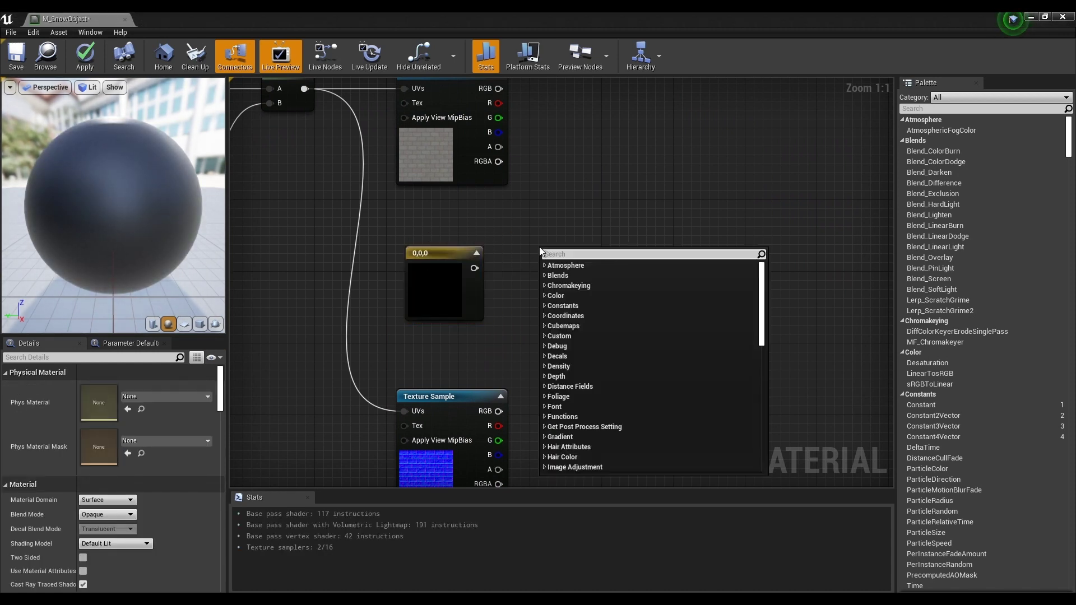
{"action": "type", "text": "tran"}
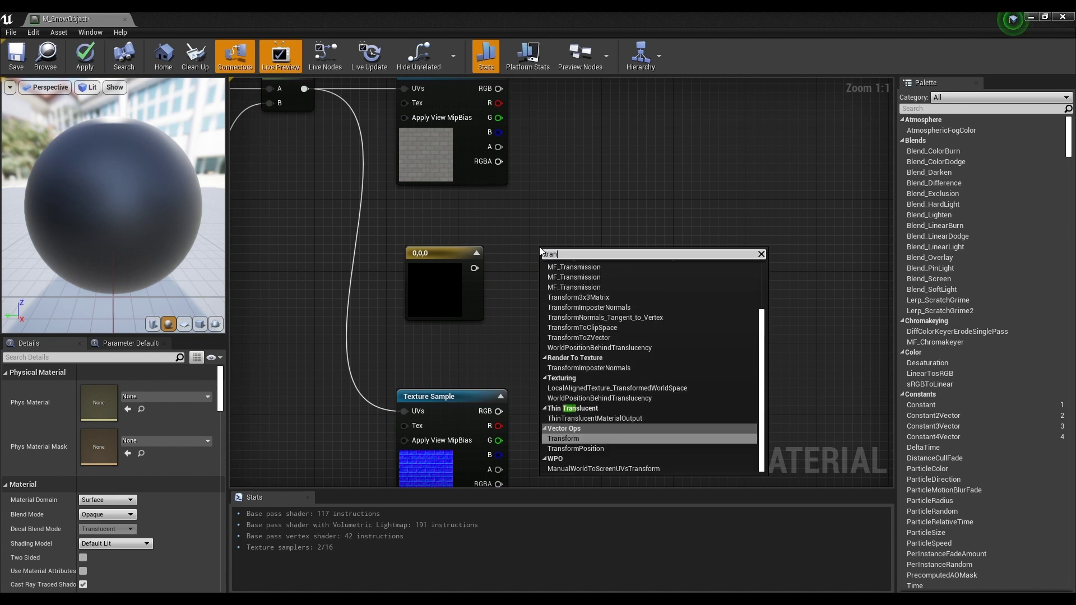
{"action": "key", "text": "Return"}
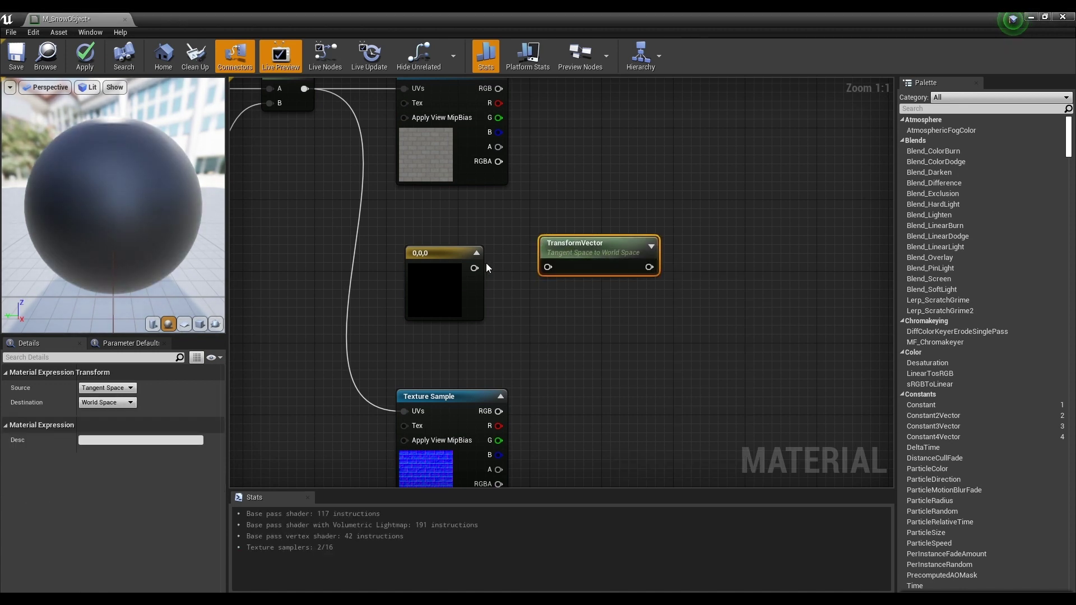
Set the constant vector's B value to 1 and connect its output to the TransformVector input
{"action": "left_click", "coordinate": [449, 278]}
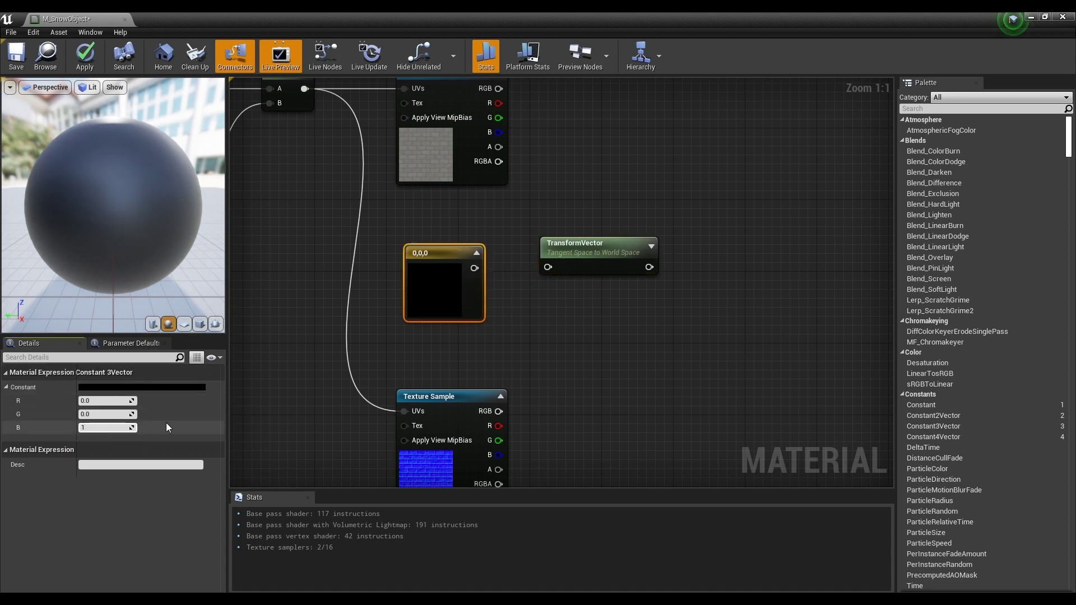
{"action": "type", "text": "1"}
{"action": "left_click", "coordinate": [501, 314]}
{"action": "left_click_drag", "start_coordinate": [474, 268], "coordinate": [550, 267]}
{"action": "left_click", "coordinate": [446, 251]}
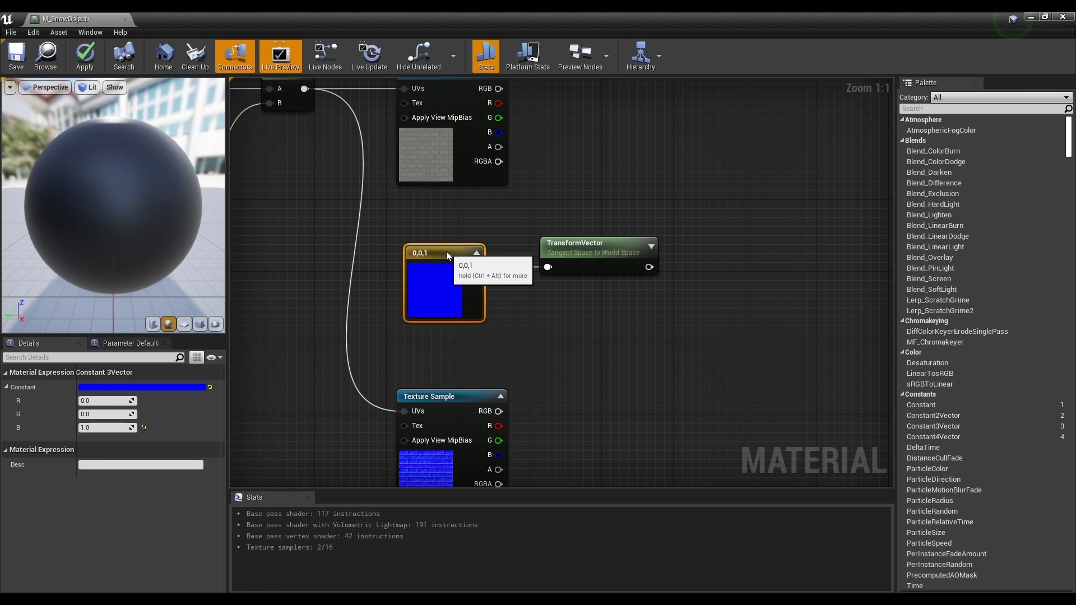
Switch the material preview mesh to a cube and frame it so its upper face and two sides show
{"action": "left_click", "coordinate": [200, 323]}
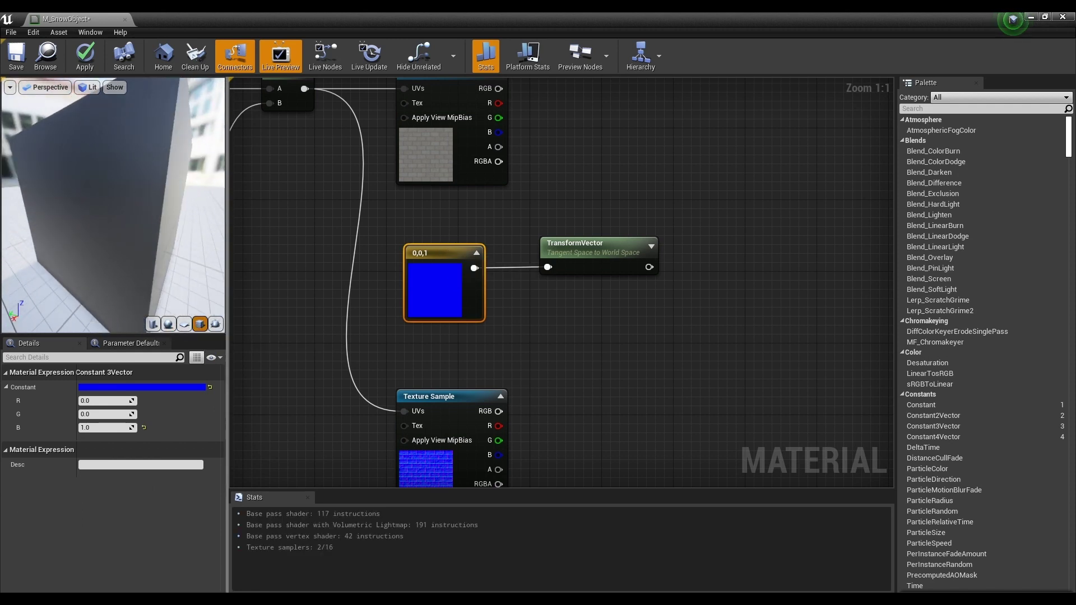
{"action": "mouse_move", "coordinate": [180, 257]}
{"action": "left_mouse_down"}
{"action": "mouse_move", "coordinate": [146, 258]}
{"action": "mouse_move", "coordinate": [162, 255]}
{"action": "left_mouse_up"}
{"action": "scroll", "coordinate": [179, 258], "scroll_direction": "up", "scroll_amount": 5}
{"action": "scroll", "coordinate": [180, 258], "scroll_direction": "down", "scroll_amount": 8}
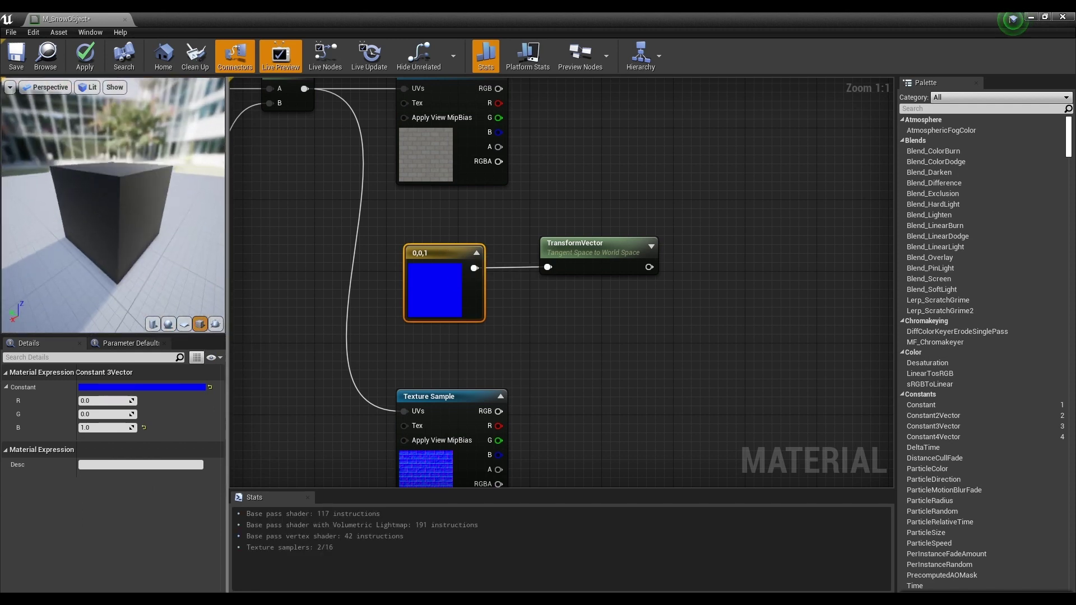
{"action": "left_click_drag", "start_coordinate": [162, 182], "coordinate": [174, 176]}
Preview the TransformVector node's output on the cube from different lighting or view angles, and stop previewing it
{"action": "right_click", "coordinate": [580, 253]}
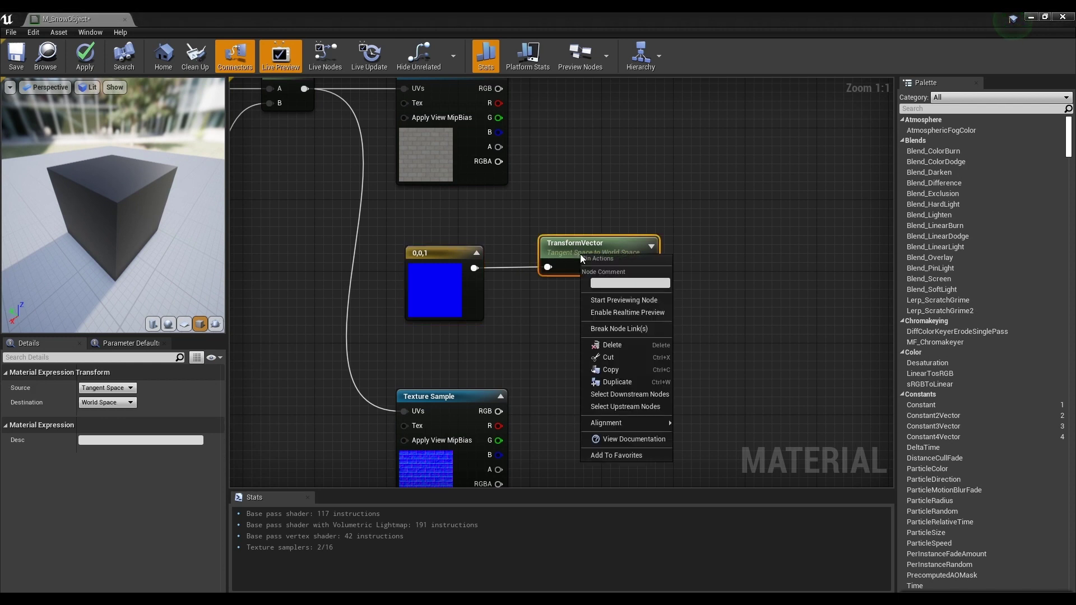
{"action": "left_click", "coordinate": [636, 301]}
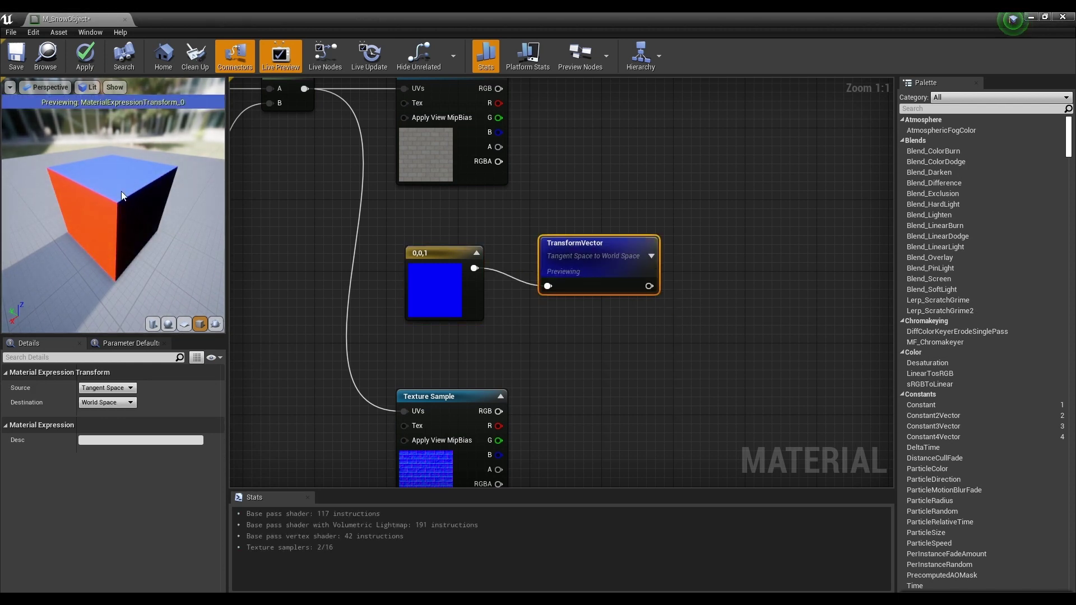
{"action": "left_click_drag", "start_coordinate": [122, 195], "coordinate": [126, 275]}
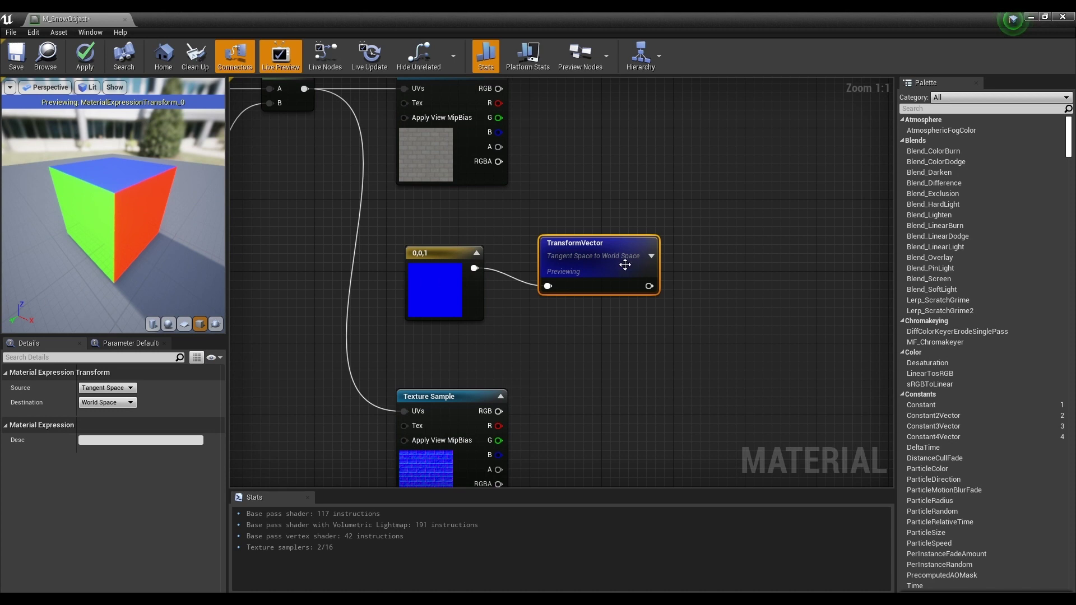
{"action": "right_click", "coordinate": [572, 244]}
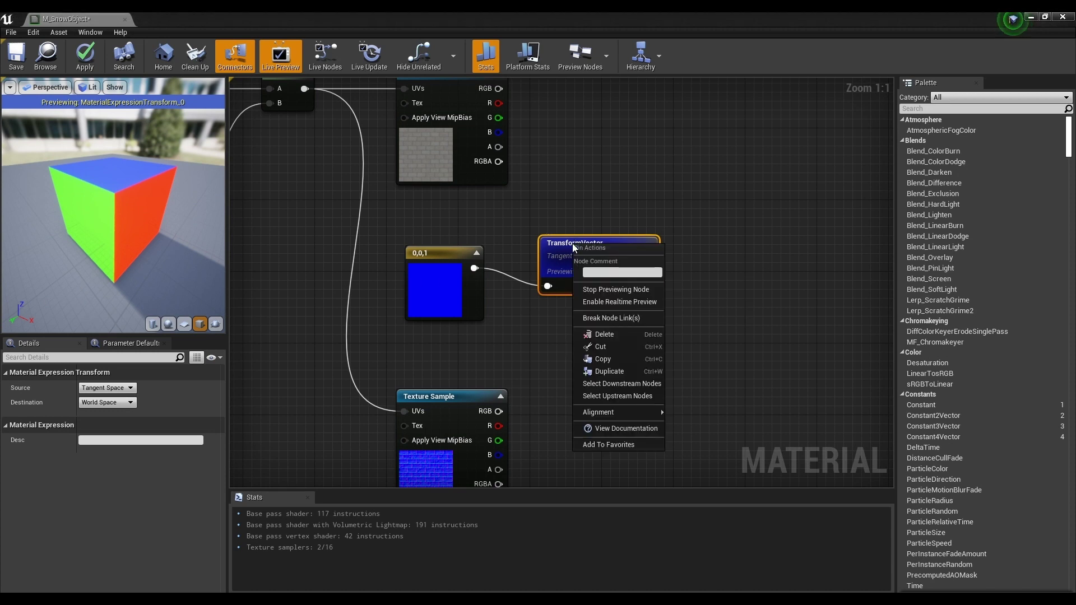
{"action": "left_click", "coordinate": [609, 287]}
Move the TransformVector node closer to the constant vector and add a ComponentMask node after it
{"action": "left_click_drag", "start_coordinate": [576, 246], "coordinate": [559, 246]}
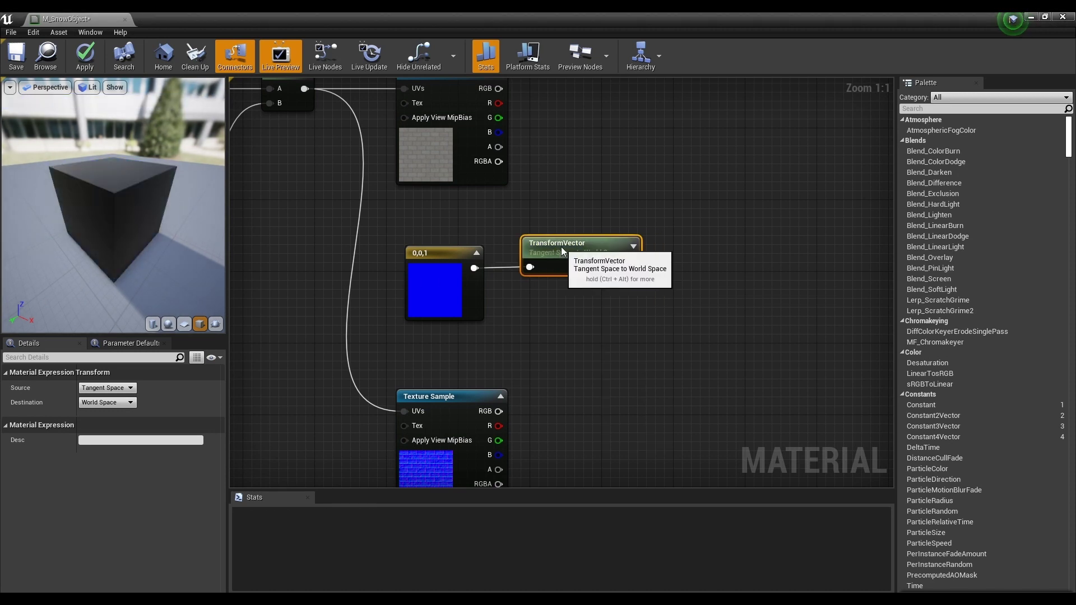
{"action": "left_click", "coordinate": [661, 253]}
{"action": "right_click", "coordinate": [665, 250]}
{"action": "type", "text": "compo"}
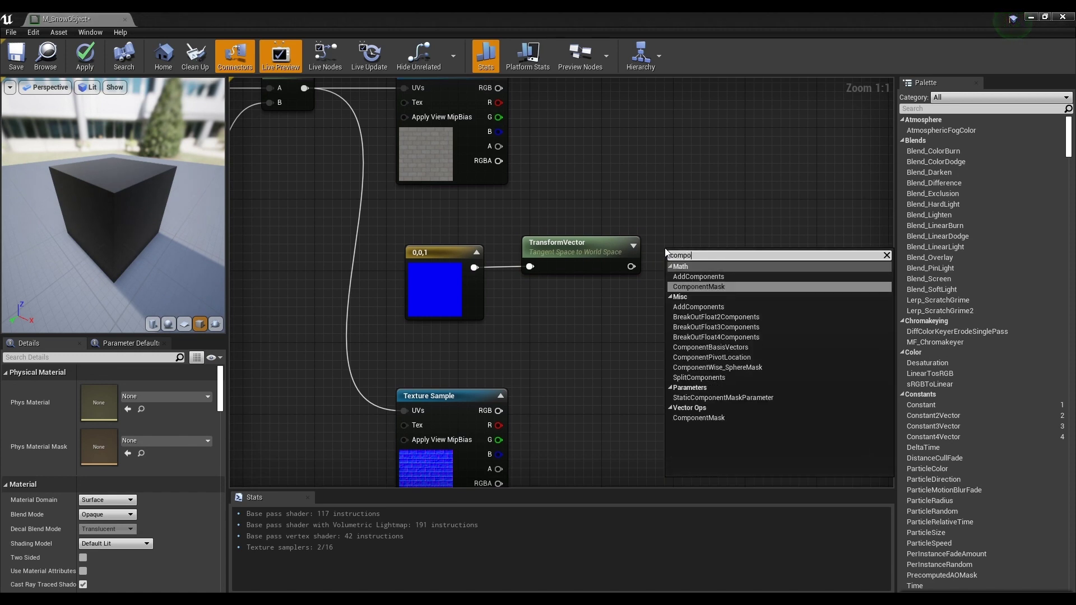
{"action": "key", "text": "Return"}
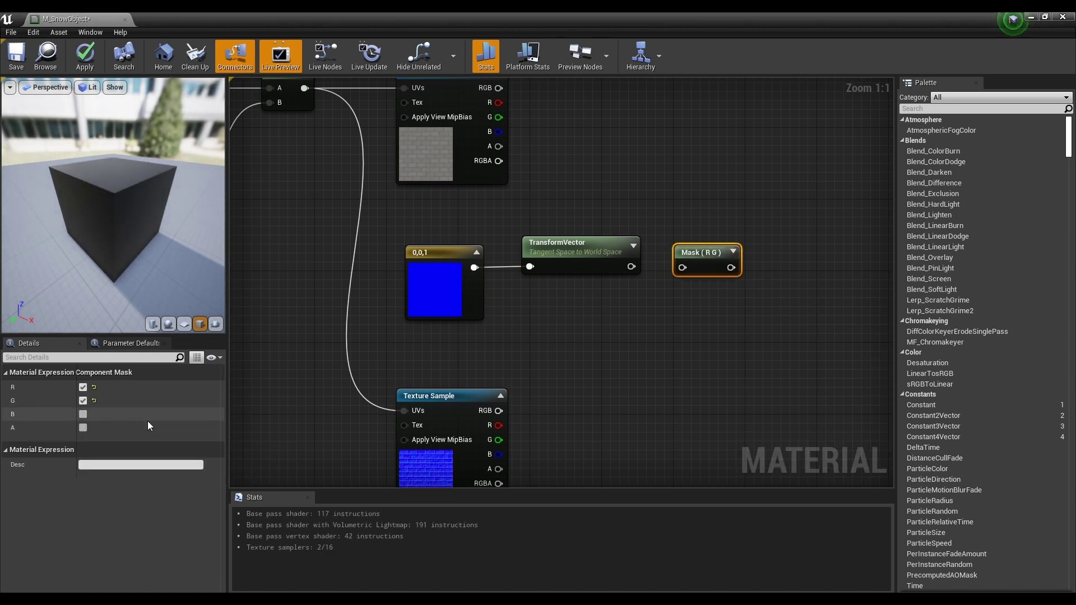
Set the component mask to the B channel only and connect the TransformVector output to its input
{"action": "left_click", "coordinate": [83, 414]}
{"action": "left_click", "coordinate": [82, 400]}
{"action": "left_click", "coordinate": [82, 388]}
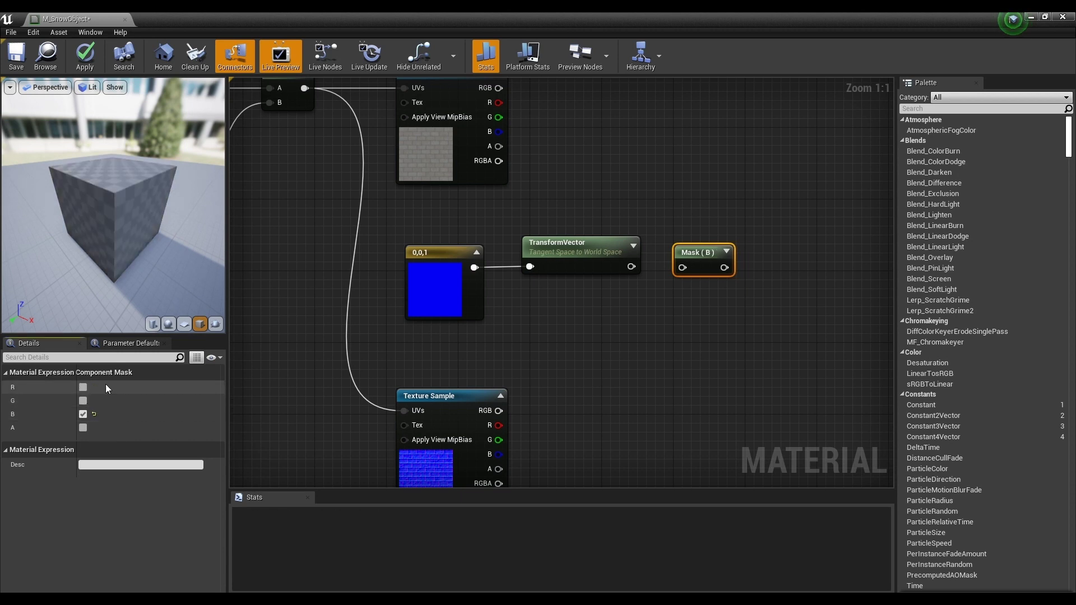
{"action": "left_click_drag", "start_coordinate": [681, 268], "coordinate": [682, 268]}
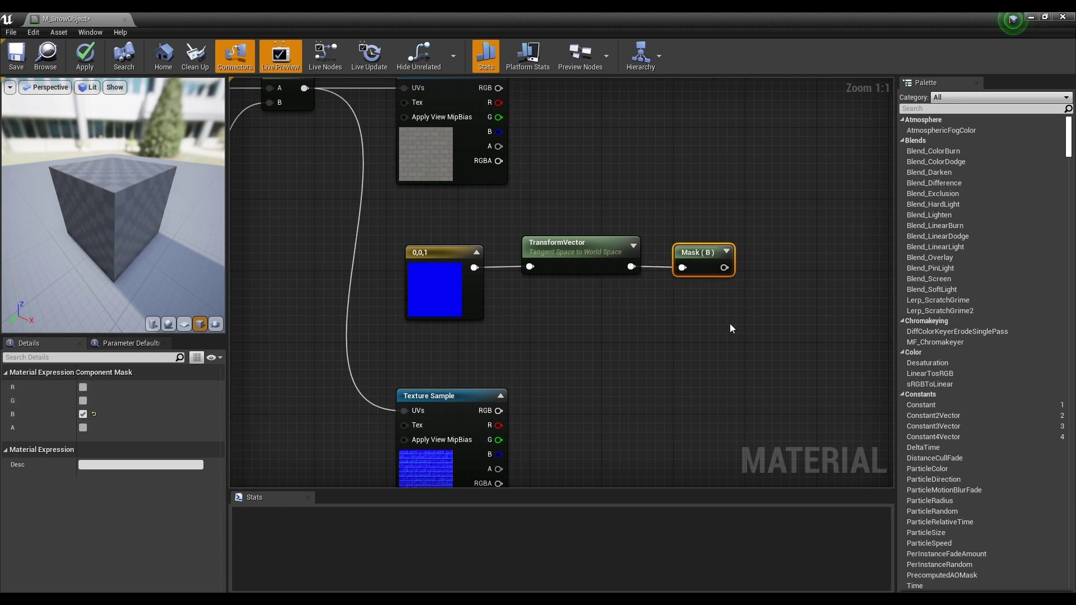
Move the M_SnowObject result node farther from the Mask node to make room in the graph
{"action": "scroll", "coordinate": [674, 325], "scroll_direction": "down", "scroll_amount": 2}
{"action": "right_click_drag", "start_coordinate": [674, 325], "coordinate": [566, 311]}
{"action": "left_click_drag", "start_coordinate": [755, 126], "coordinate": [810, 129]}
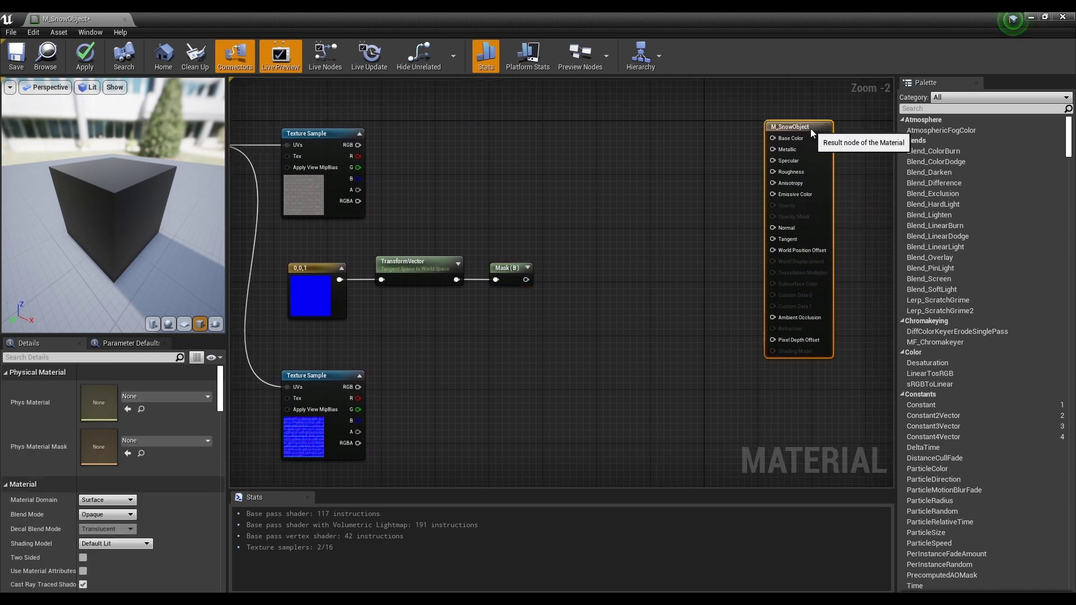
{"action": "left_click", "coordinate": [600, 210]}
Place an Add node after the Mask node and connect the mask output to its A input
{"action": "right_click_drag", "start_coordinate": [570, 277], "coordinate": [587, 261]}
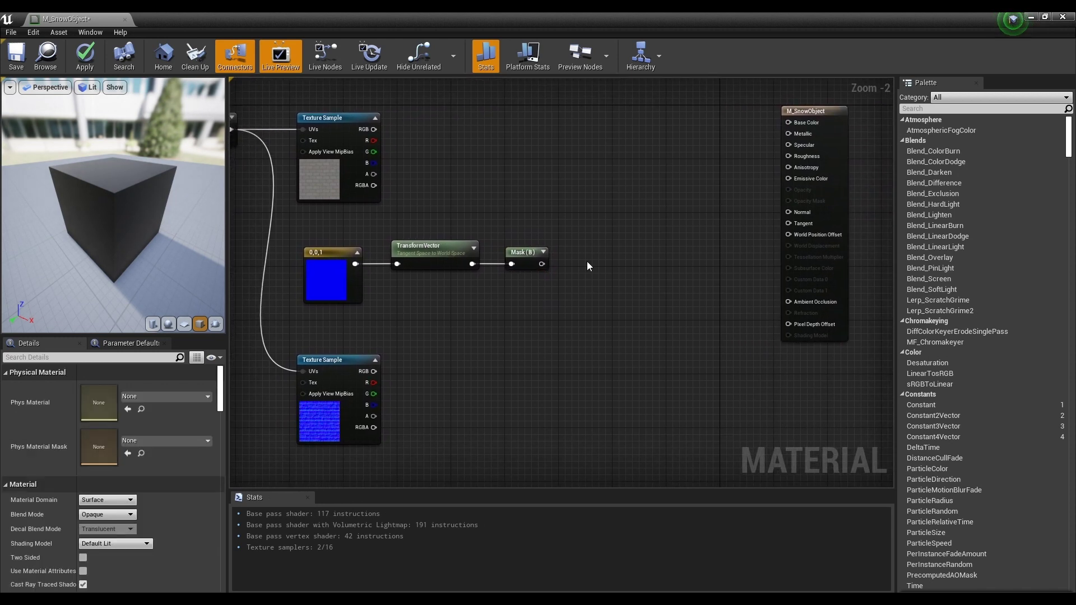
{"action": "left_click", "coordinate": [580, 250]}
{"action": "scroll", "coordinate": [586, 247], "scroll_direction": "up", "scroll_amount": 1}
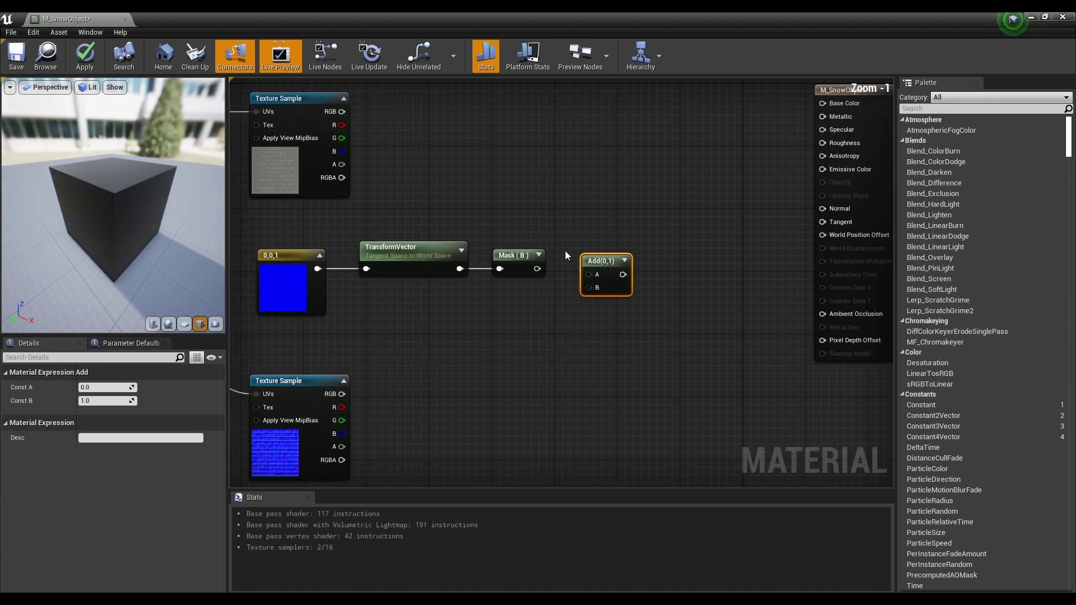
{"action": "left_click_drag", "start_coordinate": [594, 280], "coordinate": [594, 276]}
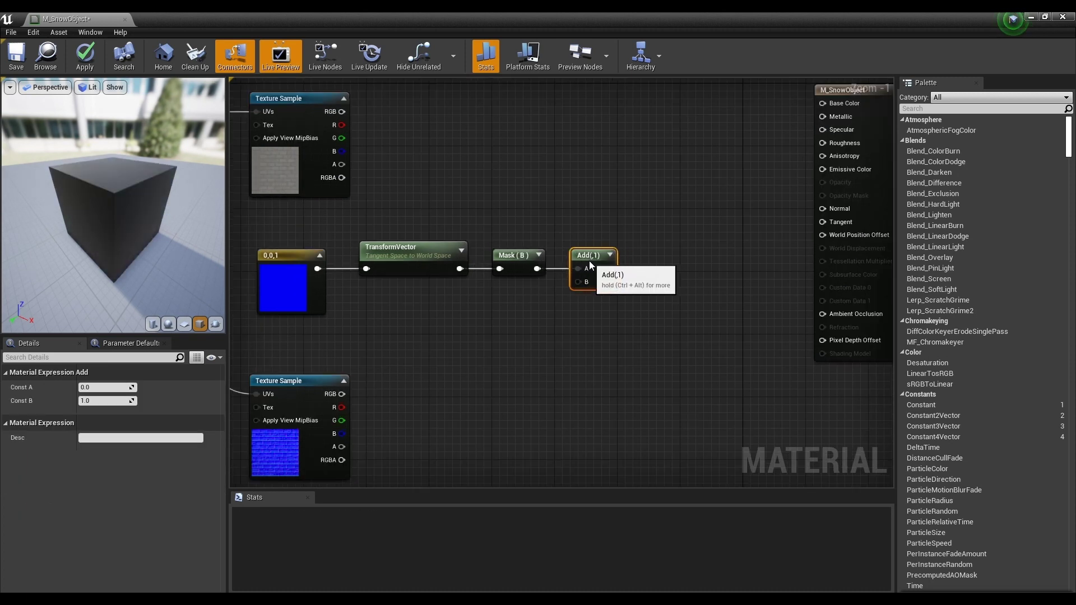
Add a scalar parameter named Covered, connect it to the Add node's B input and place it below the Mask node
{"action": "left_click", "coordinate": [504, 312]}
{"action": "left_click", "coordinate": [444, 317]}
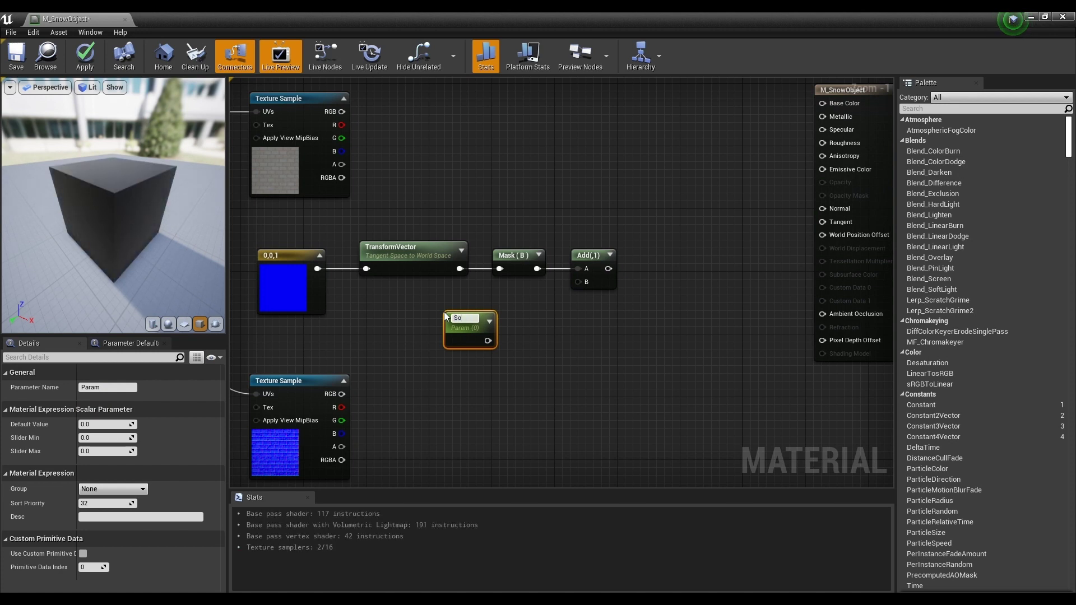
{"action": "type", "text": "Covered"}
{"action": "key", "text": "Return"}
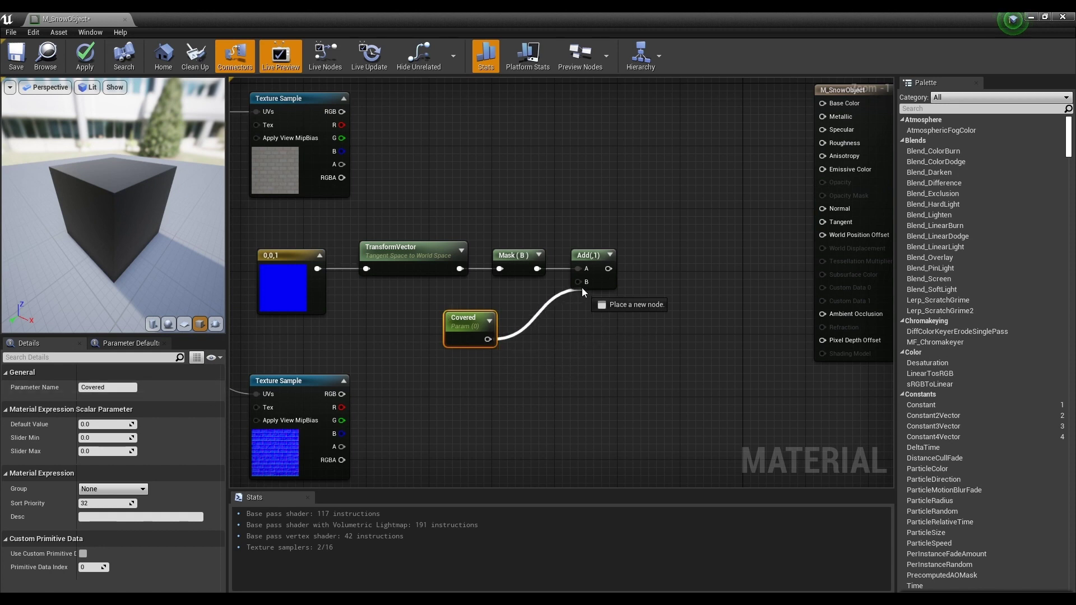
{"action": "left_click_drag", "start_coordinate": [581, 287], "coordinate": [580, 282]}
{"action": "left_click_drag", "start_coordinate": [463, 322], "coordinate": [511, 314]}
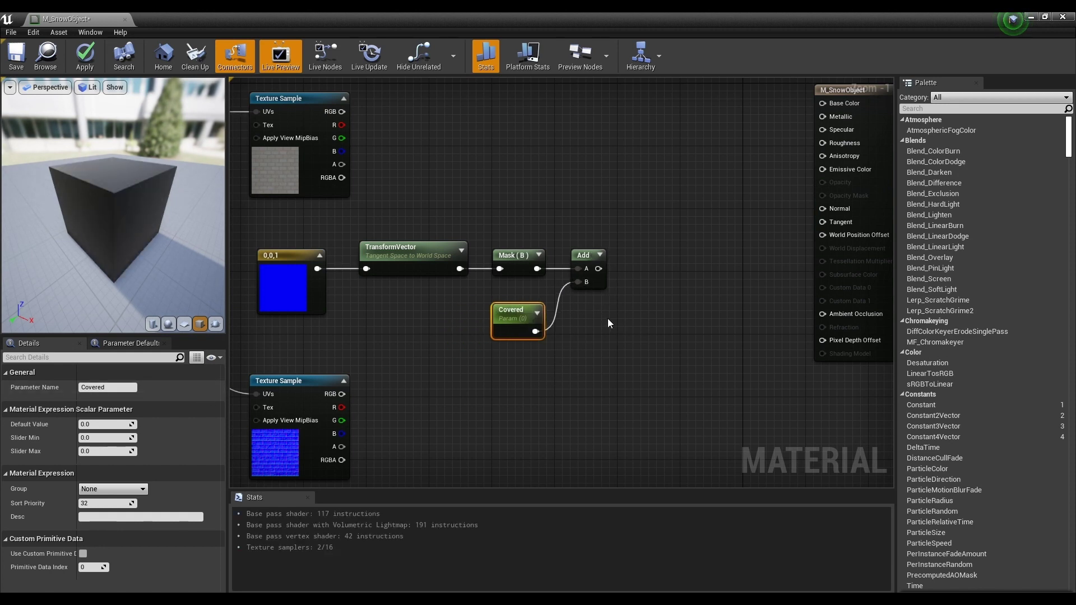
Shift the M_SnowObject result node farther away from the Add node
{"action": "left_click", "coordinate": [608, 323]}
{"action": "scroll", "coordinate": [607, 318], "scroll_direction": "down", "scroll_amount": 2}
{"action": "right_click_drag", "start_coordinate": [607, 318], "coordinate": [540, 331]}
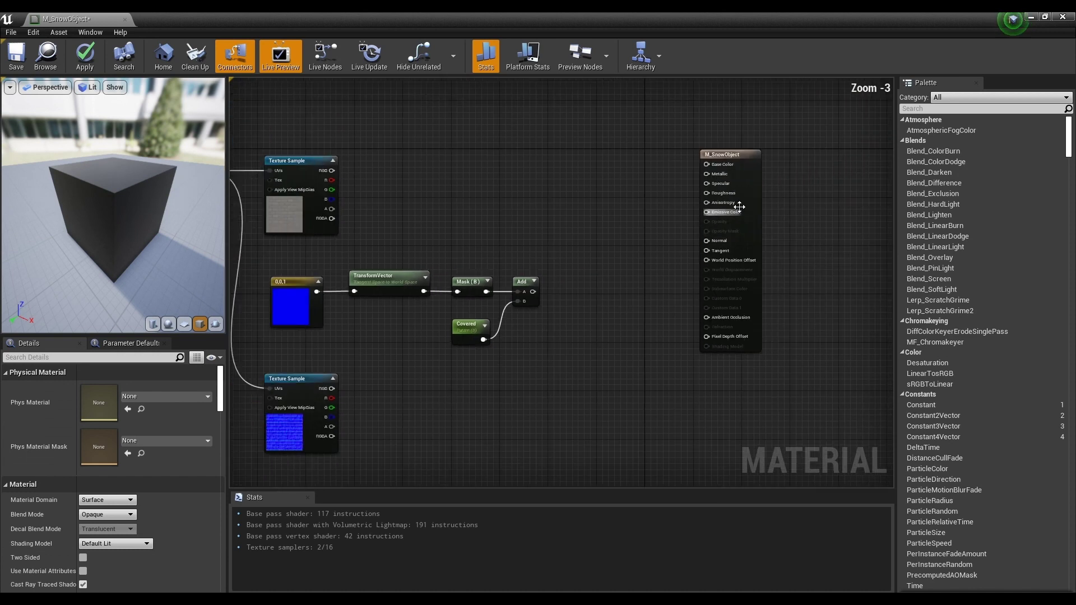
{"action": "left_click_drag", "start_coordinate": [740, 157], "coordinate": [787, 157]}
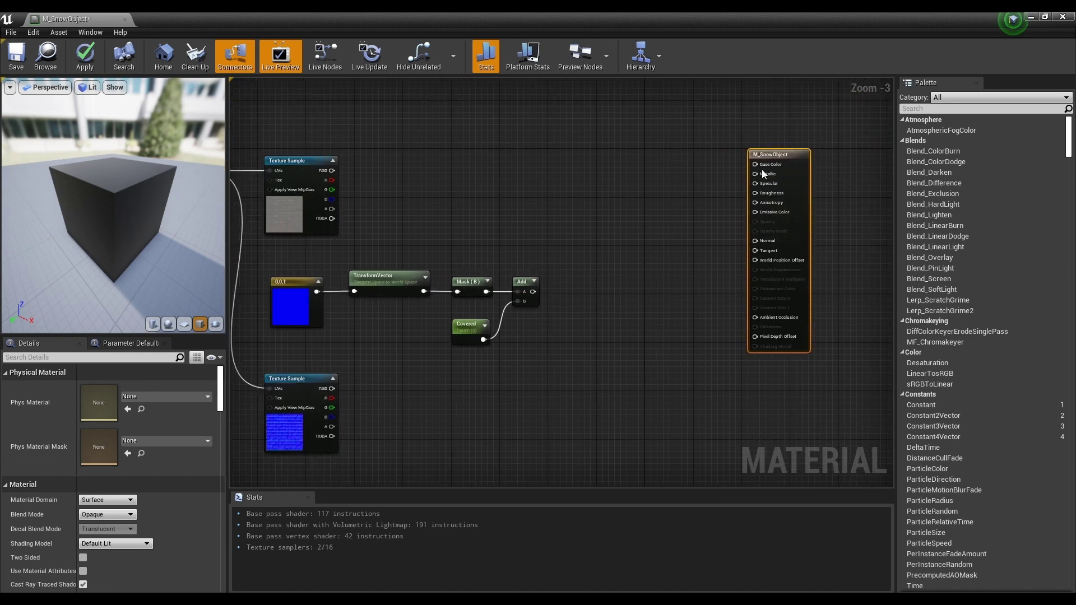
{"action": "left_click", "coordinate": [601, 227]}
Add a Clamp node after the Add node and connect the Add output to its input
{"action": "right_click", "coordinate": [568, 280]}
{"action": "type", "text": "cl"}
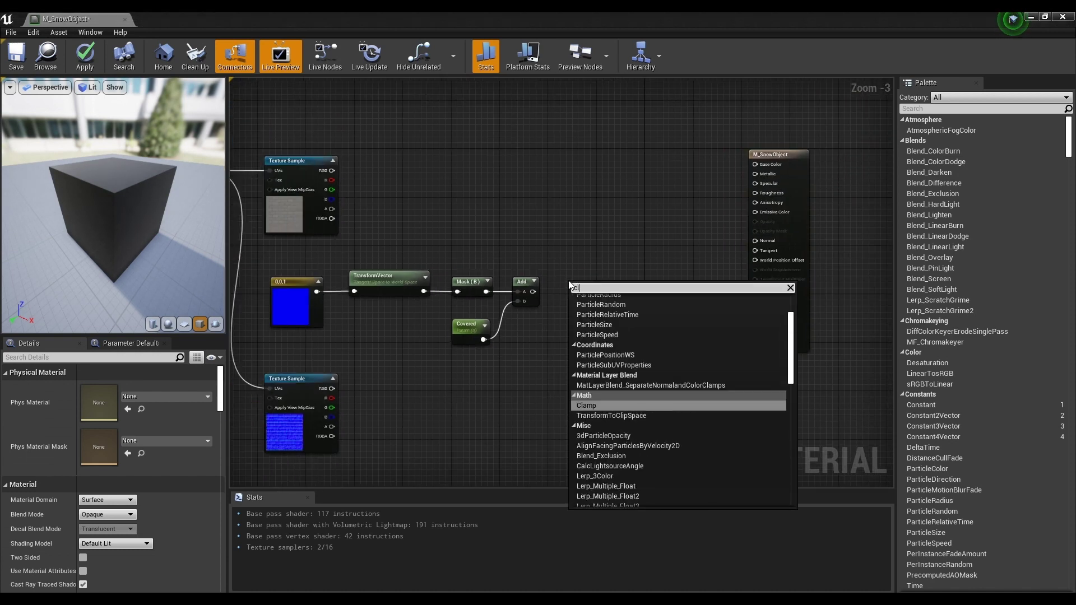
{"action": "type", "text": "amp\\"}
{"action": "key", "text": "Return"}
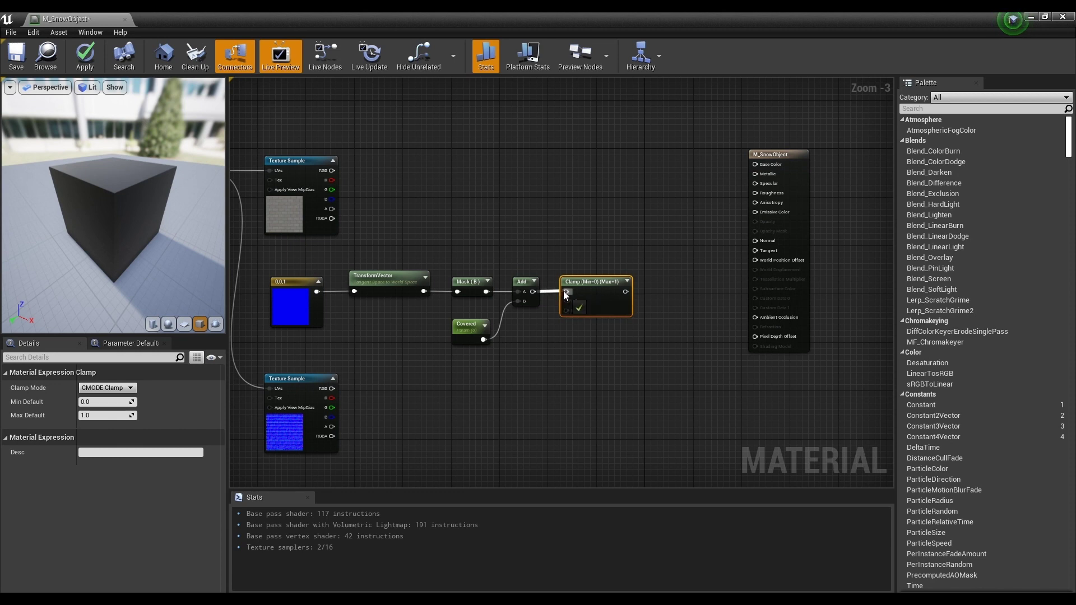
{"action": "left_click_drag", "start_coordinate": [568, 291], "coordinate": [568, 291]}
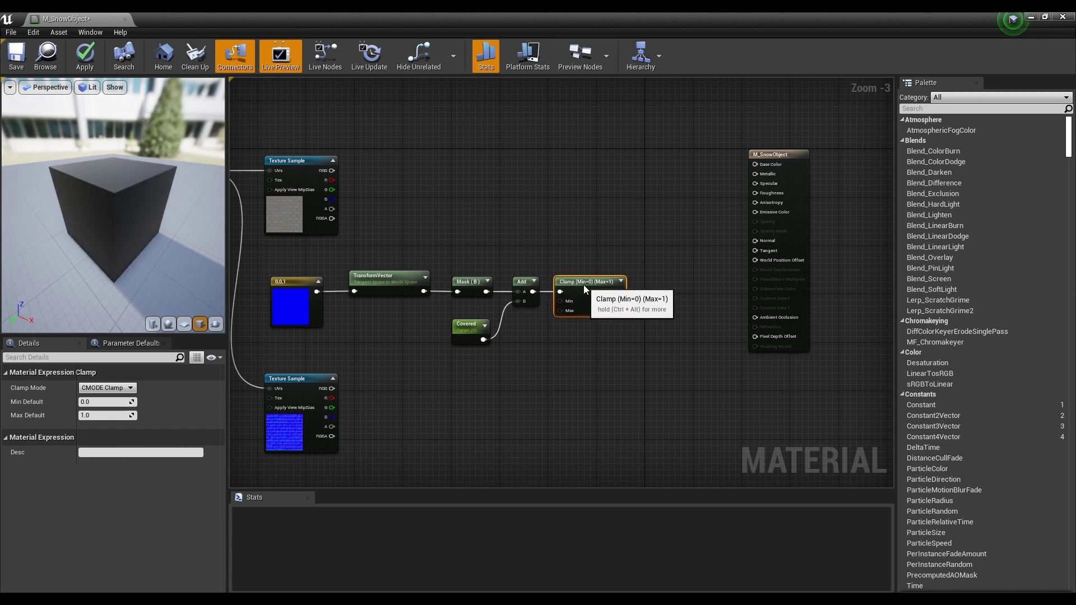
{"action": "left_click", "coordinate": [582, 231]}
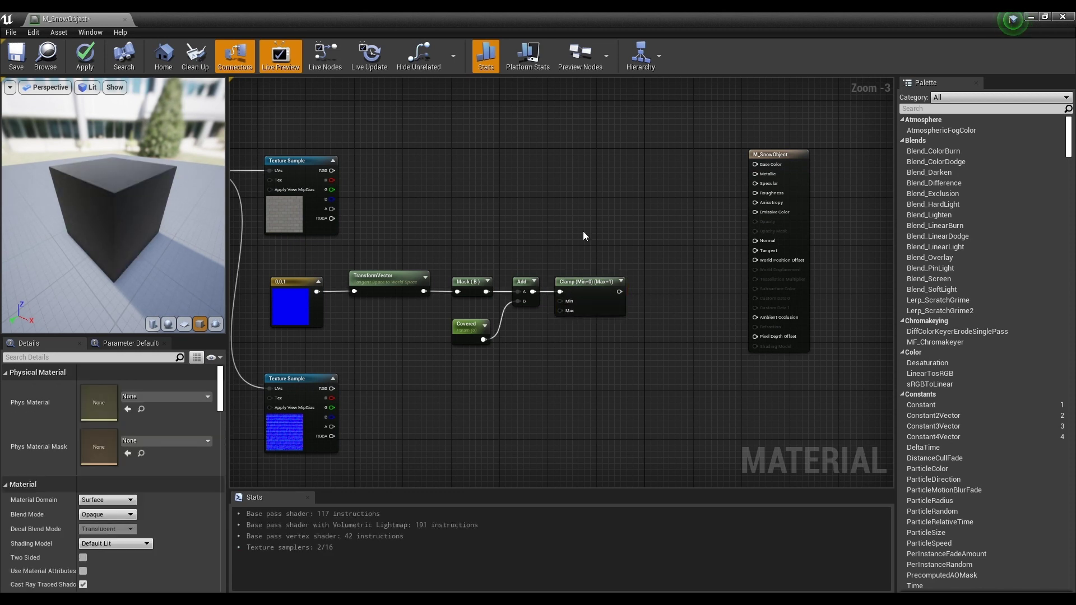
Place two Lerp nodes before the result node, one above and one below the Clamp node
{"action": "left_click", "coordinate": [641, 166]}
{"action": "left_click", "coordinate": [661, 247]}
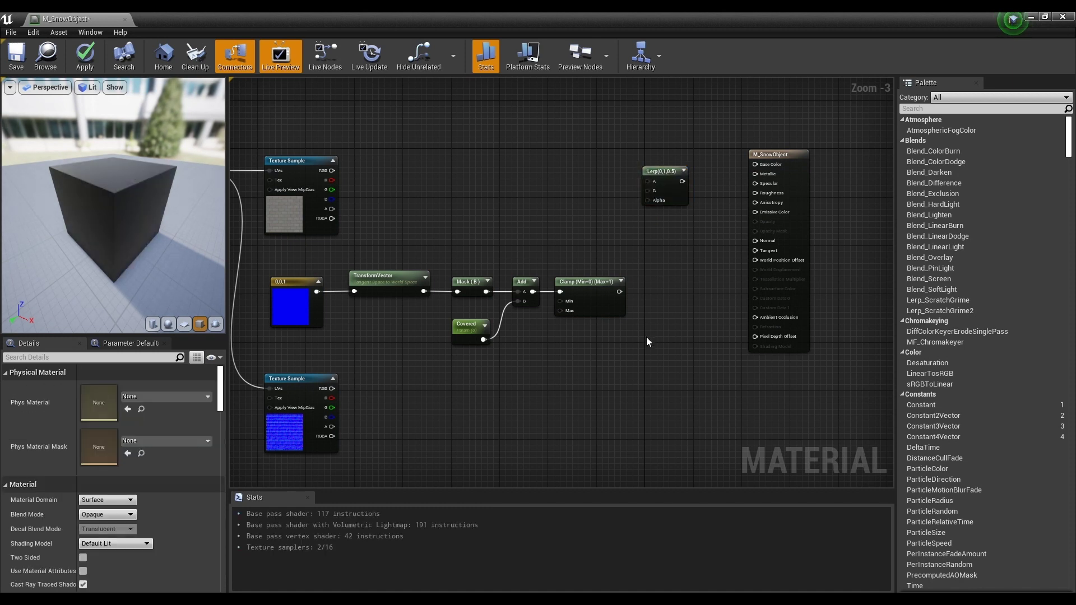
{"action": "left_click", "coordinate": [646, 337]}
{"action": "left_click", "coordinate": [650, 267]}
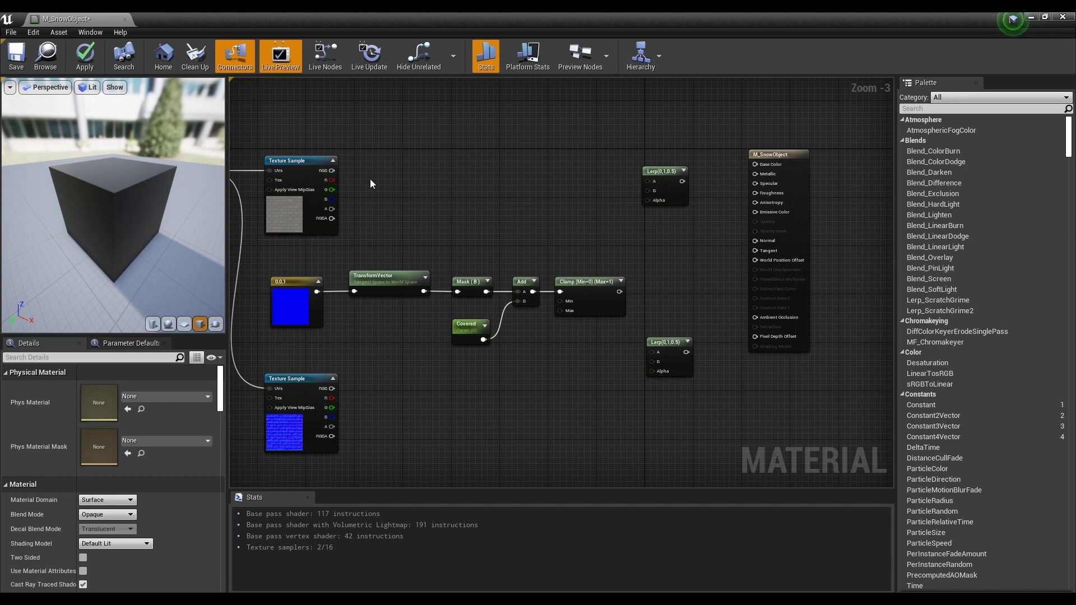
Connect the Clamp output to the Alpha inputs of both Lerp nodes
{"action": "left_click_drag", "start_coordinate": [619, 292], "coordinate": [647, 202]}
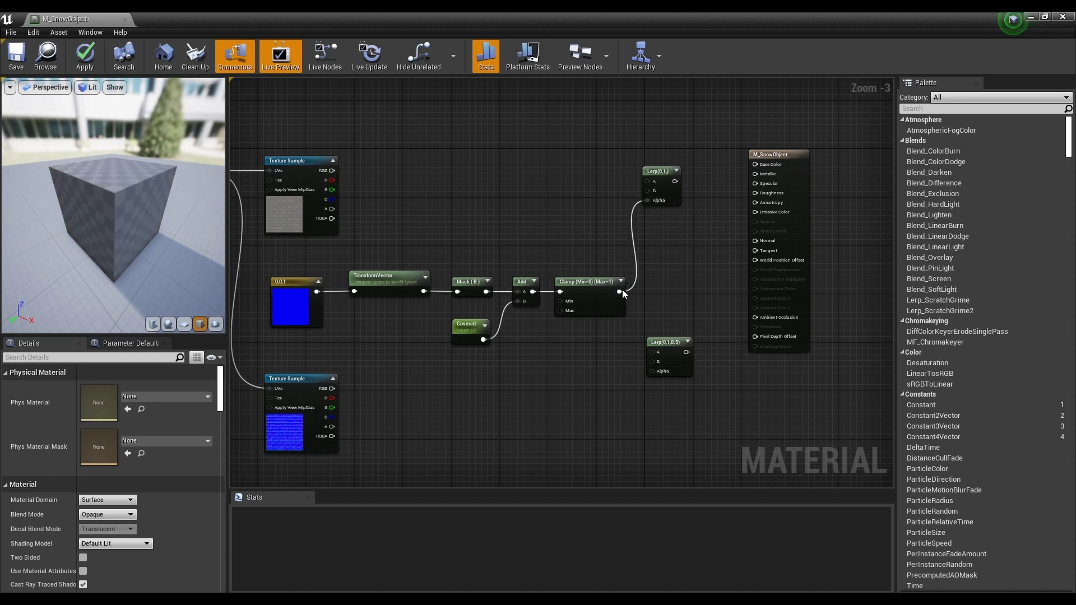
{"action": "left_click_drag", "start_coordinate": [619, 292], "coordinate": [659, 345]}
{"action": "left_click", "coordinate": [661, 248]}
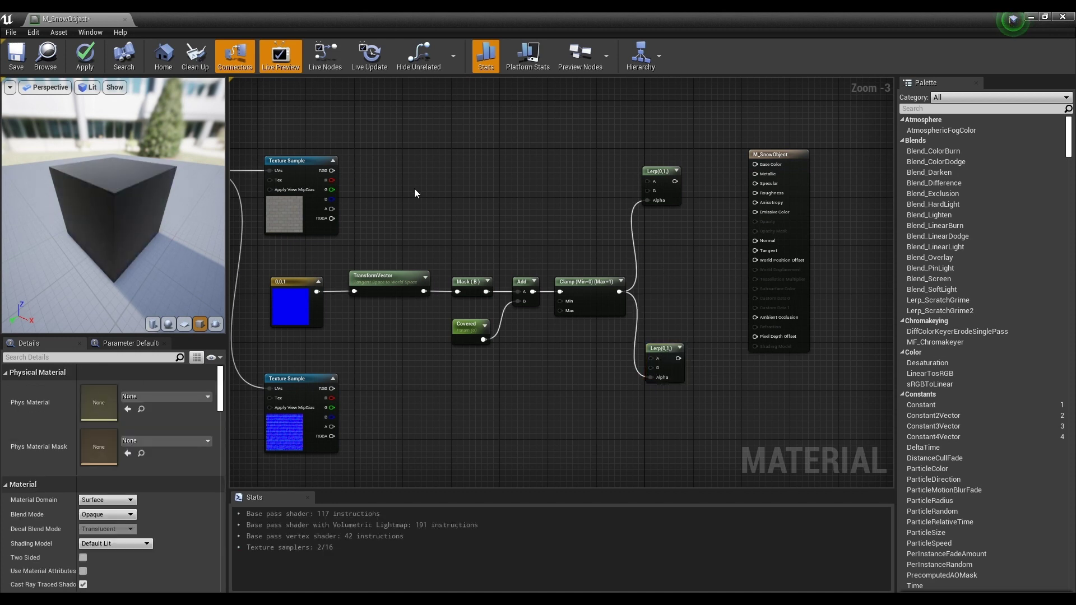
Connect the brick colour sample's RGB to the upper Lerp's A input and that Lerp's output to Base Color
{"action": "left_click_drag", "start_coordinate": [332, 170], "coordinate": [446, 172]}
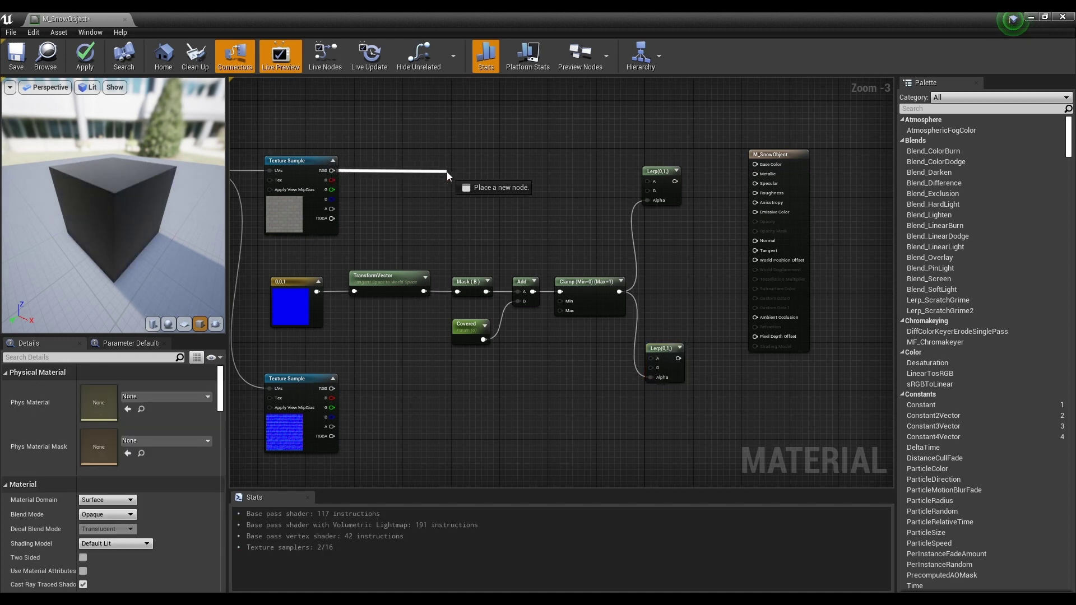
{"action": "left_click_drag", "start_coordinate": [631, 179], "coordinate": [756, 166]}
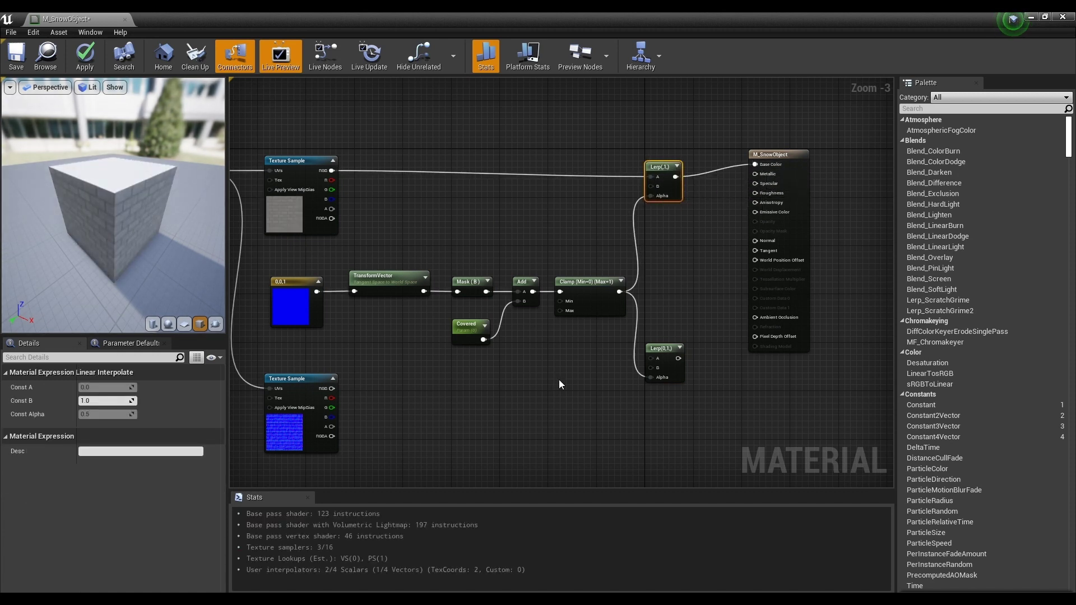
Add a Texture Sample node below the brick normal sample and assign the T_Water_N texture to it
{"action": "right_click_drag", "start_coordinate": [559, 380], "coordinate": [581, 377]}
{"action": "left_click_drag", "start_coordinate": [120, 250], "coordinate": [154, 242]}
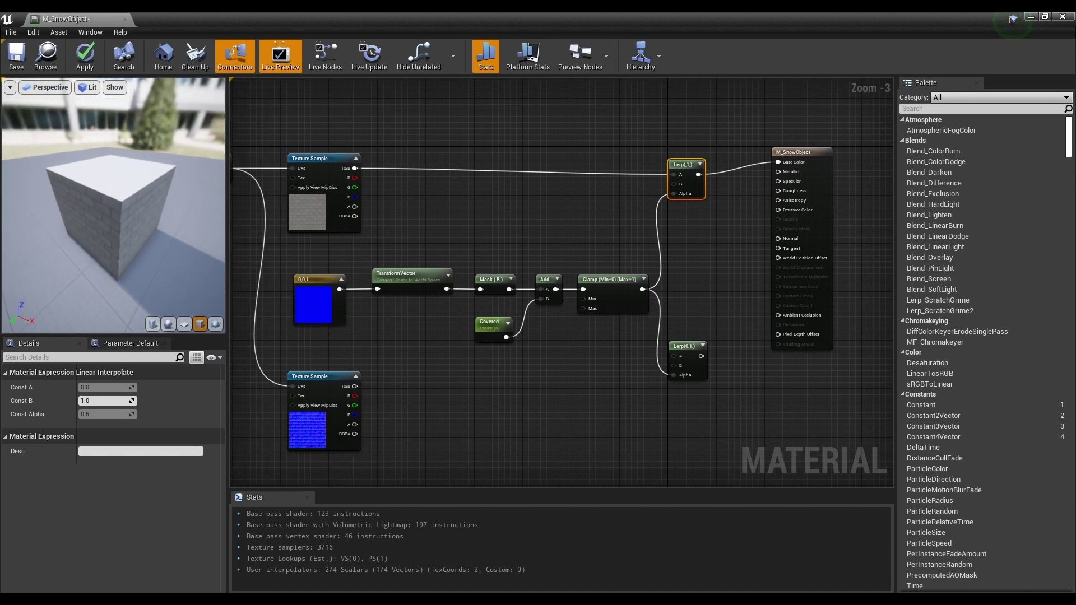
{"action": "left_click", "coordinate": [496, 370]}
{"action": "right_click_drag", "start_coordinate": [526, 417], "coordinate": [626, 242]}
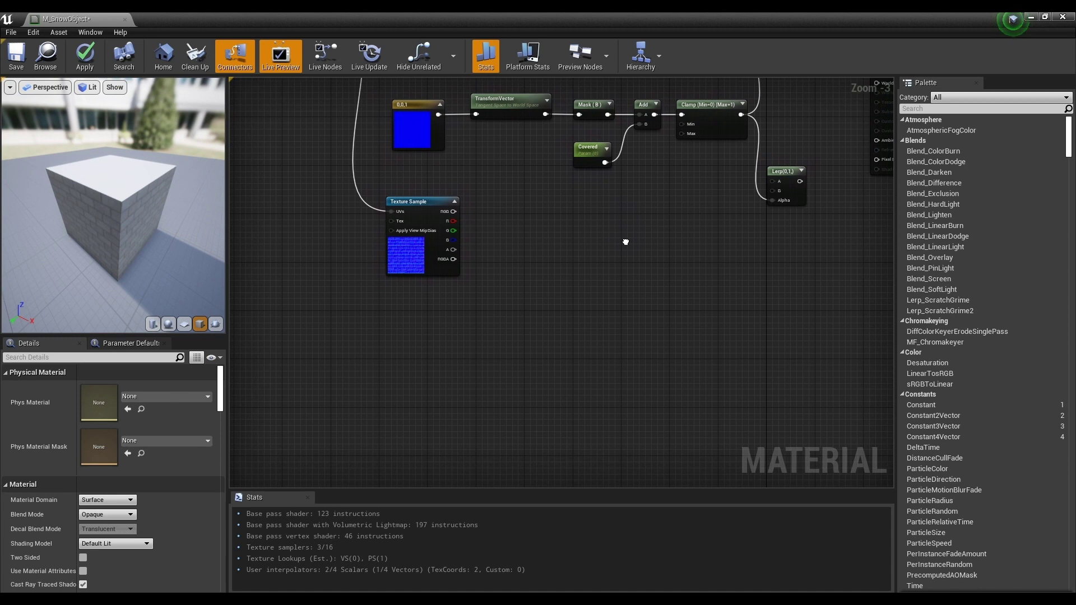
{"action": "left_click", "coordinate": [388, 318]}
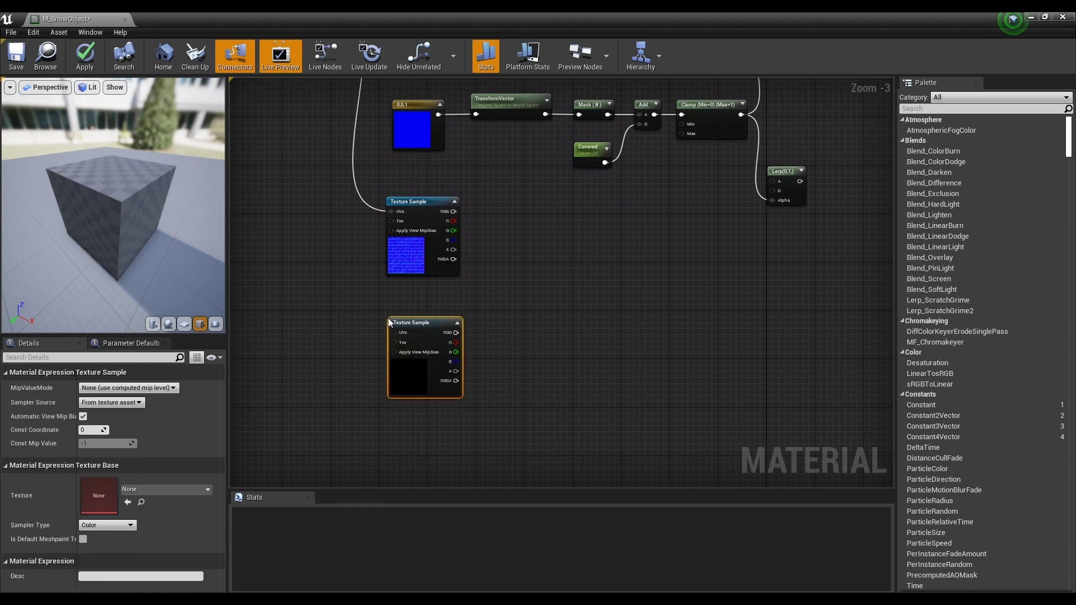
{"action": "left_click", "coordinate": [155, 491]}
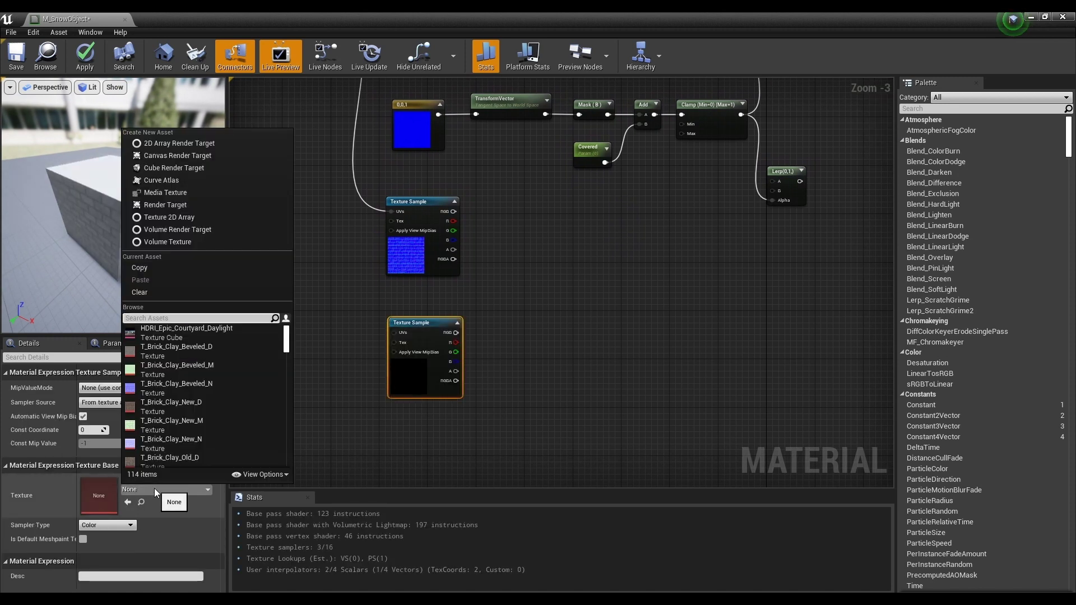
{"action": "type", "text": "water"}
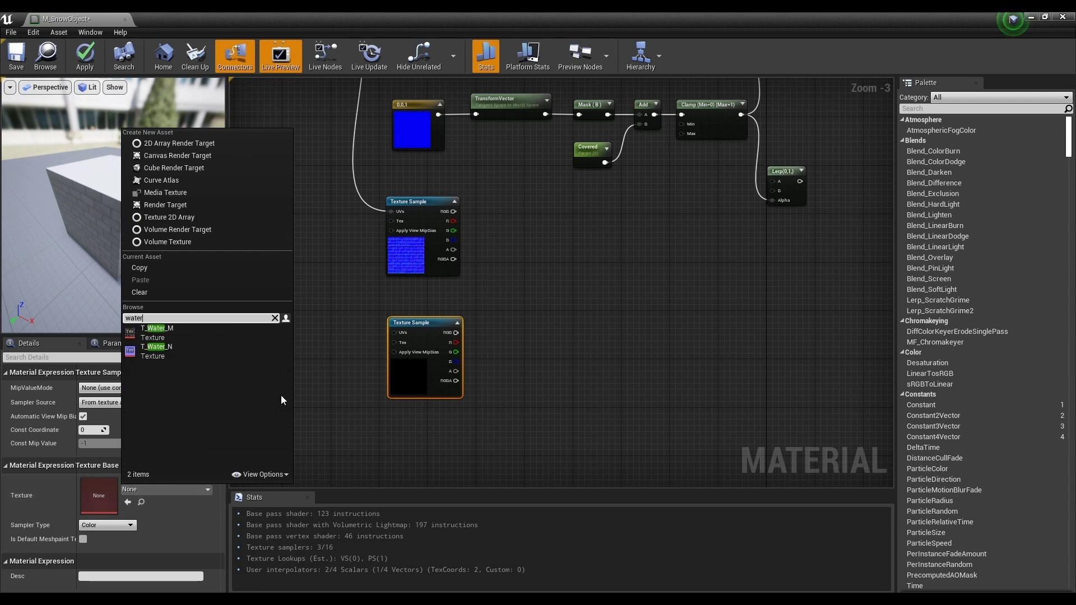
{"action": "left_click", "coordinate": [215, 357]}
{"action": "left_click_drag", "start_coordinate": [431, 323], "coordinate": [428, 312]}
Connect the brick normal sample's RGB to the lower Lerp's A input and the water normal sample's RGB to its B input
{"action": "left_click", "coordinate": [574, 271]}
{"action": "right_click_drag", "start_coordinate": [575, 271], "coordinate": [542, 299]}
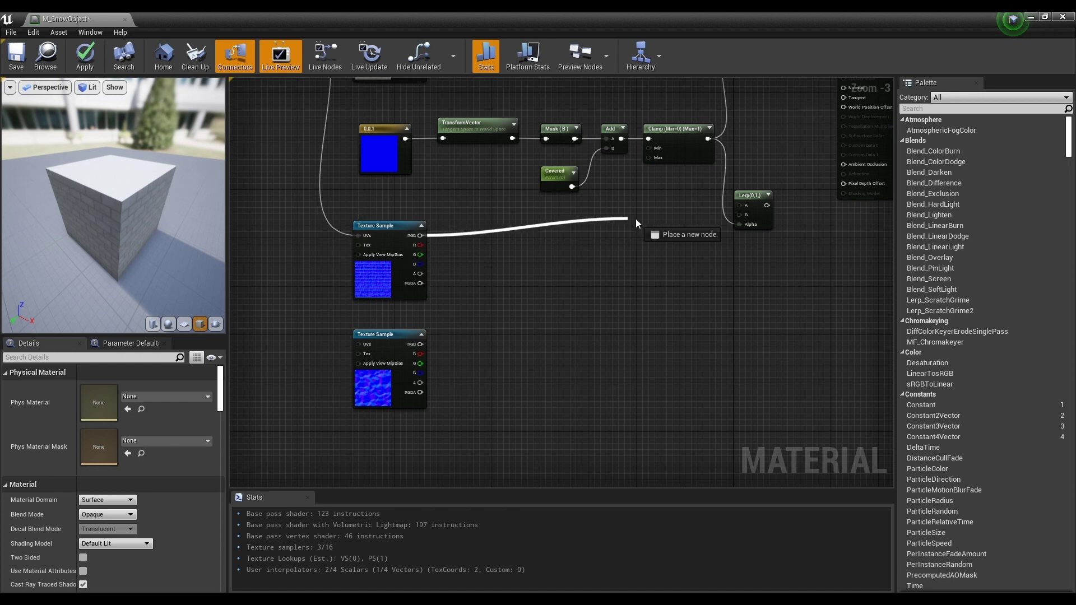
{"action": "left_click_drag", "start_coordinate": [636, 220], "coordinate": [742, 205]}
{"action": "left_click_drag", "start_coordinate": [420, 344], "coordinate": [740, 216]}
{"action": "right_click_drag", "start_coordinate": [793, 222], "coordinate": [654, 348]}
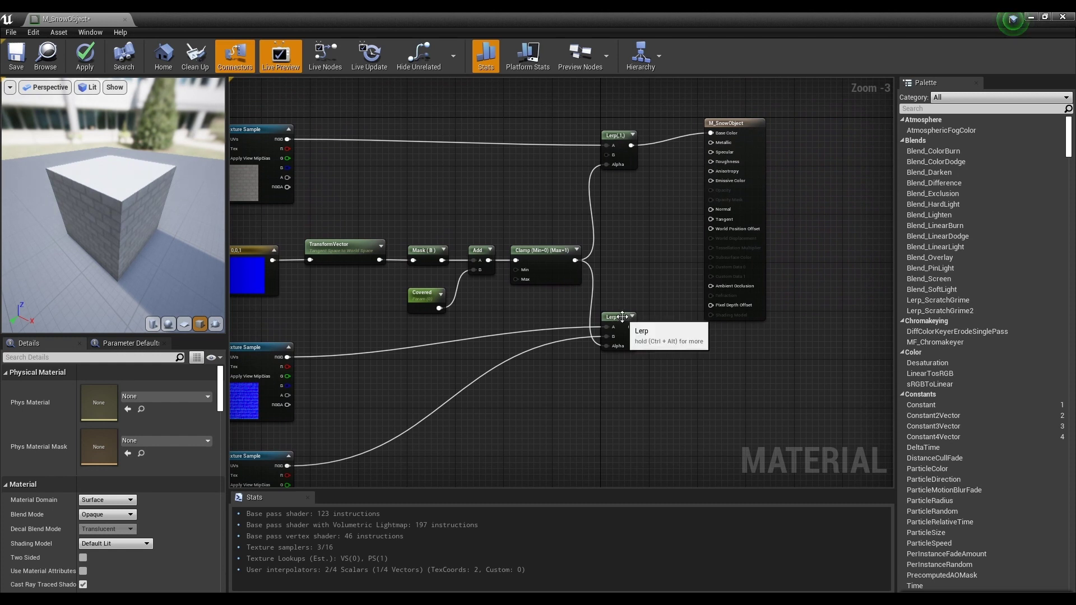
Connect the lower Lerp's output to the Normal input of the result node and tidy the positions of the surrounding nodes
{"action": "left_click_drag", "start_coordinate": [622, 317], "coordinate": [657, 304]}
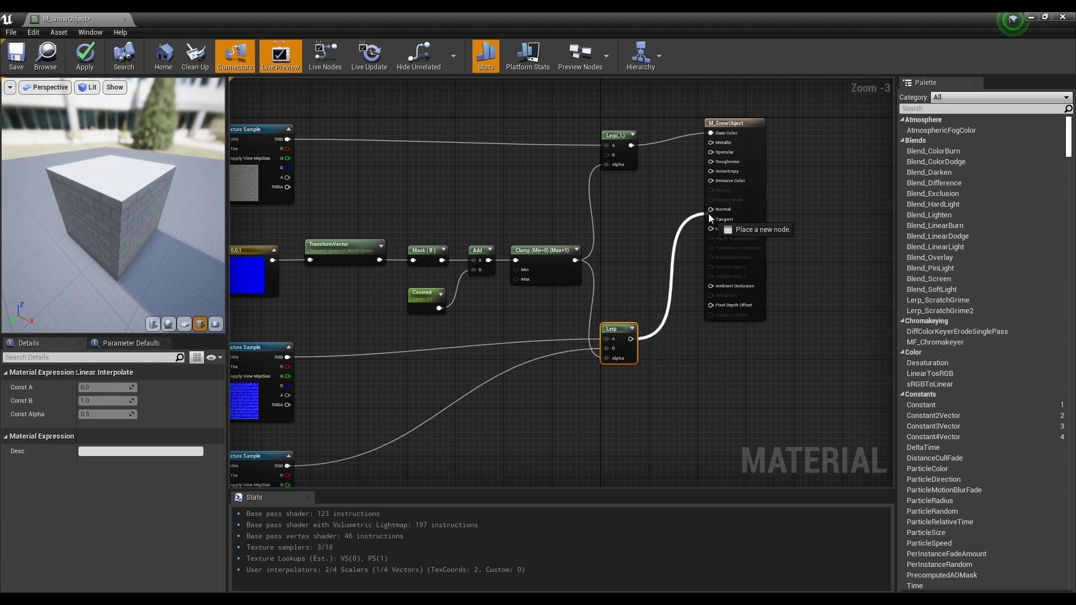
{"action": "left_click_drag", "start_coordinate": [708, 214], "coordinate": [713, 211]}
{"action": "mouse_move", "coordinate": [736, 126]}
{"action": "left_mouse_down"}
{"action": "mouse_move", "coordinate": [730, 144]}
{"action": "mouse_move", "coordinate": [722, 136]}
{"action": "left_mouse_up"}
{"action": "left_click", "coordinate": [621, 221]}
{"action": "right_click_drag", "start_coordinate": [620, 221], "coordinate": [714, 194]}
{"action": "scroll", "coordinate": [714, 194], "scroll_direction": "down", "scroll_amount": 2}
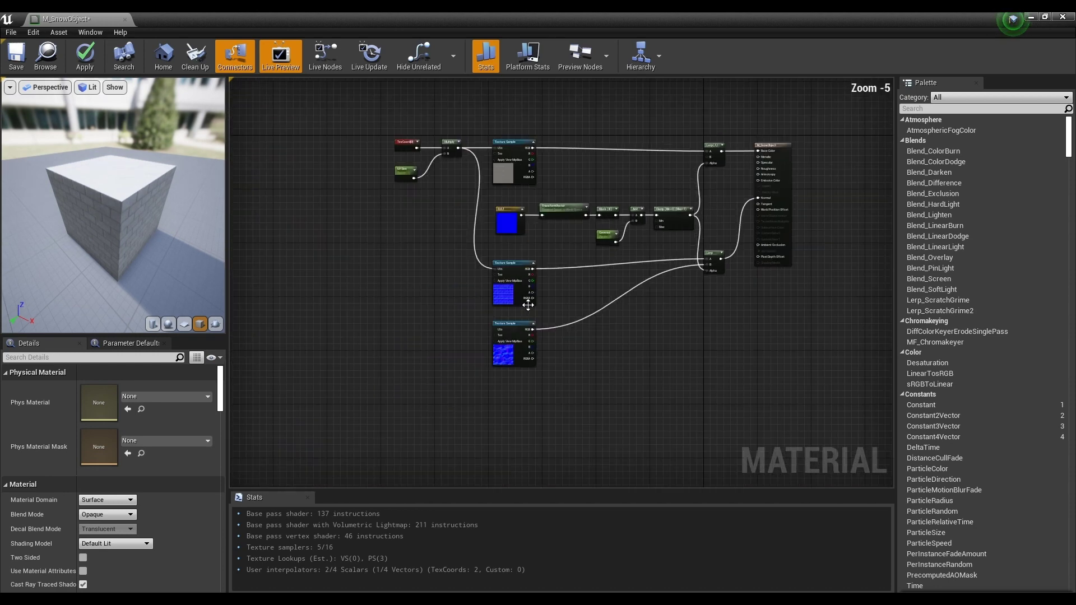
{"action": "left_click_drag", "start_coordinate": [516, 325], "coordinate": [516, 318]}
{"action": "left_click", "coordinate": [594, 296]}
{"action": "scroll", "coordinate": [594, 295], "scroll_direction": "up", "scroll_amount": 1}
{"action": "right_click_drag", "start_coordinate": [593, 296], "coordinate": [579, 366]}
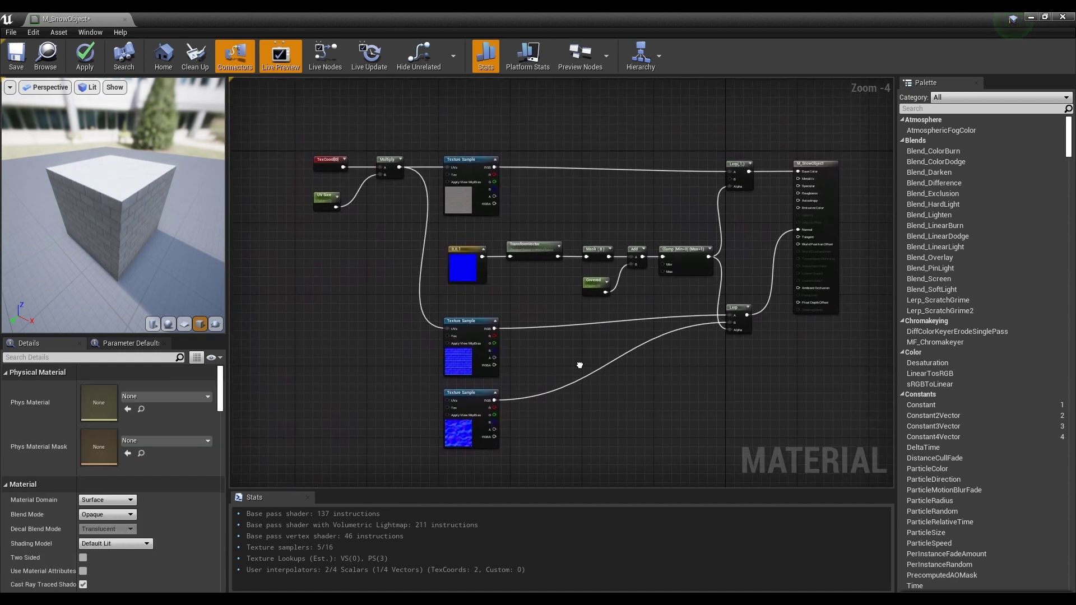
Save the M_SnowObject material, close its editor and select the material among the project's assets
{"action": "left_click", "coordinate": [9, 66]}
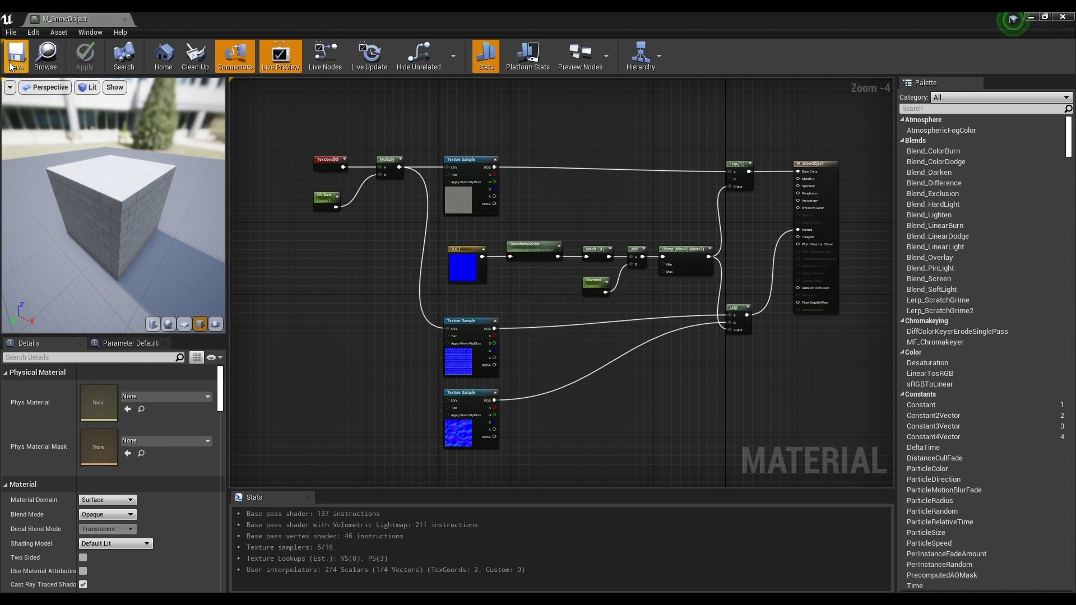
{"action": "left_click", "coordinate": [1062, 18]}
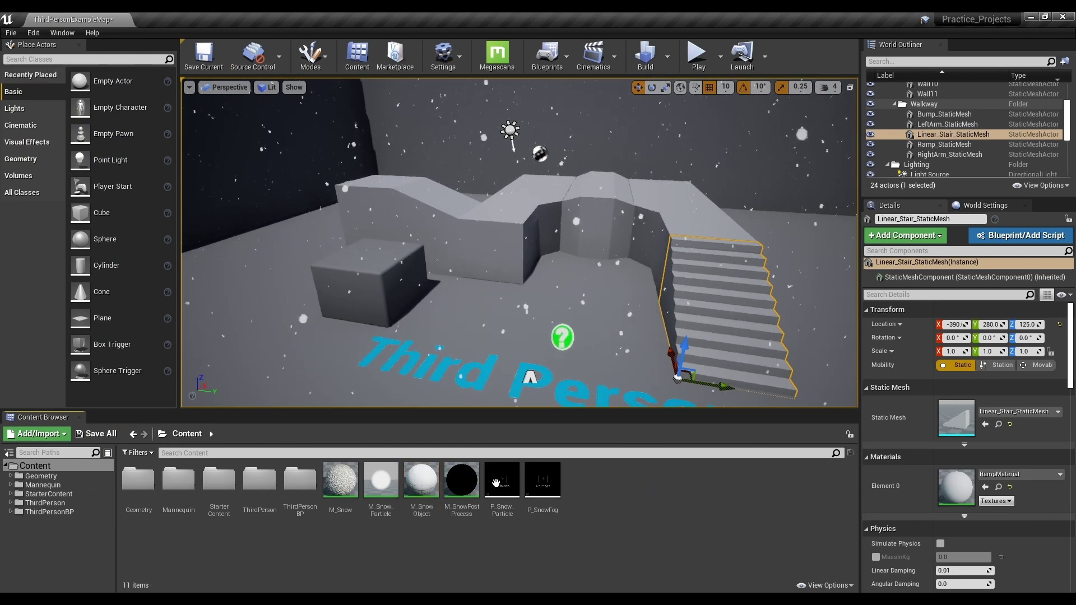
{"action": "left_click", "coordinate": [415, 484]}
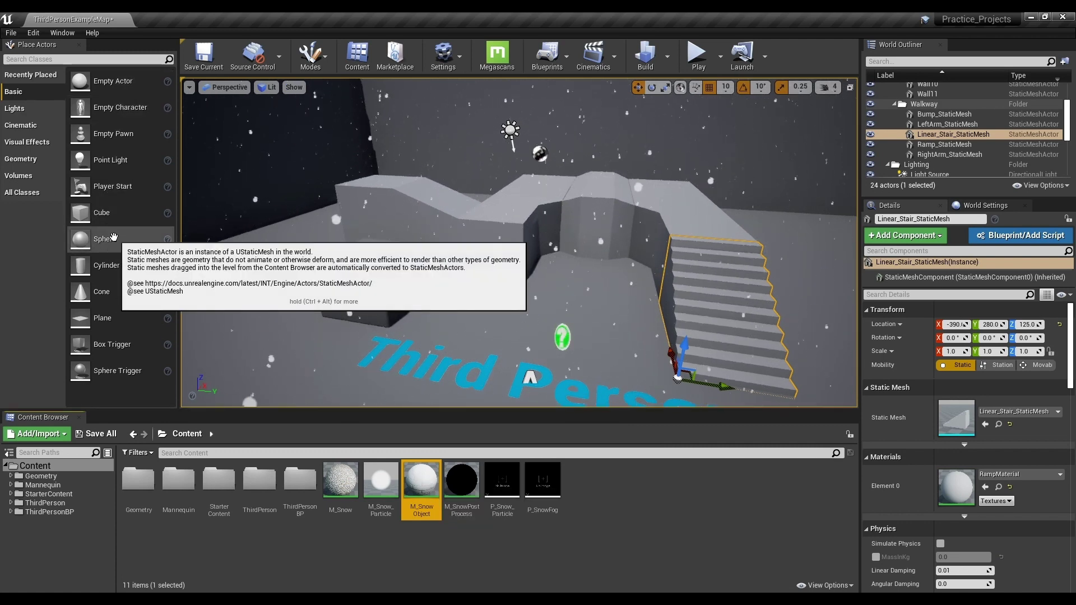
Place a sphere in the level beside the cube and raise it to a Z location of 220
{"action": "left_click_drag", "start_coordinate": [106, 235], "coordinate": [474, 323]}
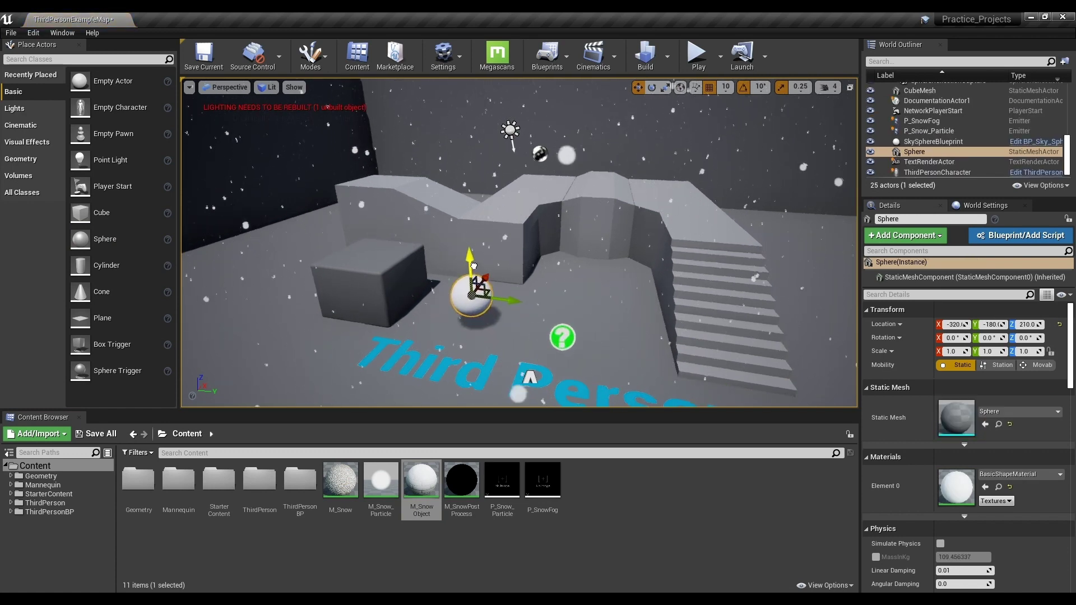
{"action": "left_click_drag", "start_coordinate": [474, 265], "coordinate": [473, 263]}
{"action": "key", "text": "f"}
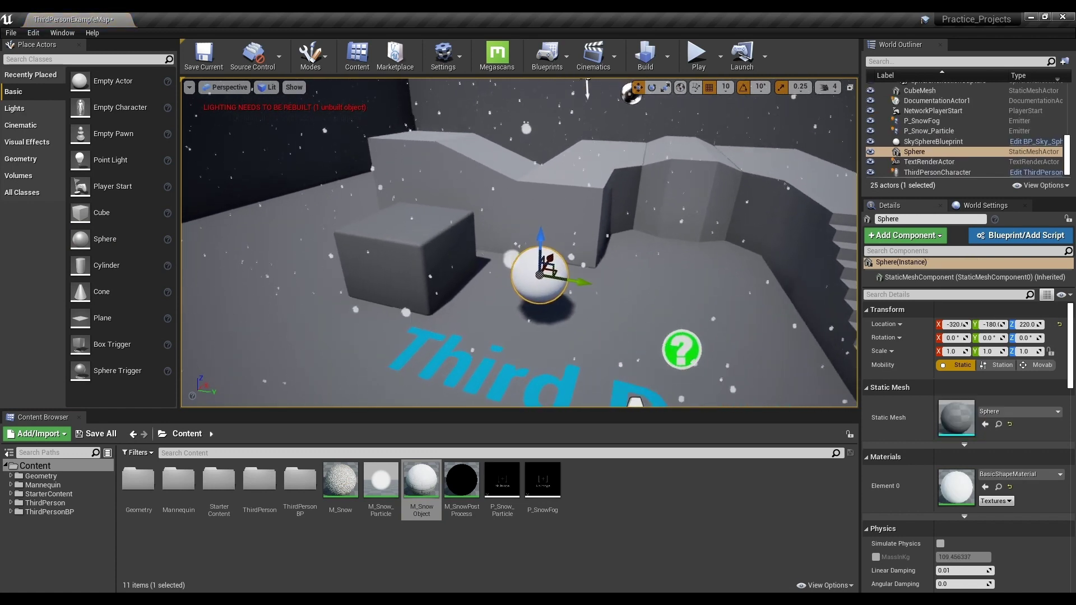
Set the sphere's scale to 2 on the X, Y and Z axes
{"action": "type", "text": "2"}
{"action": "key", "text": "Return"}
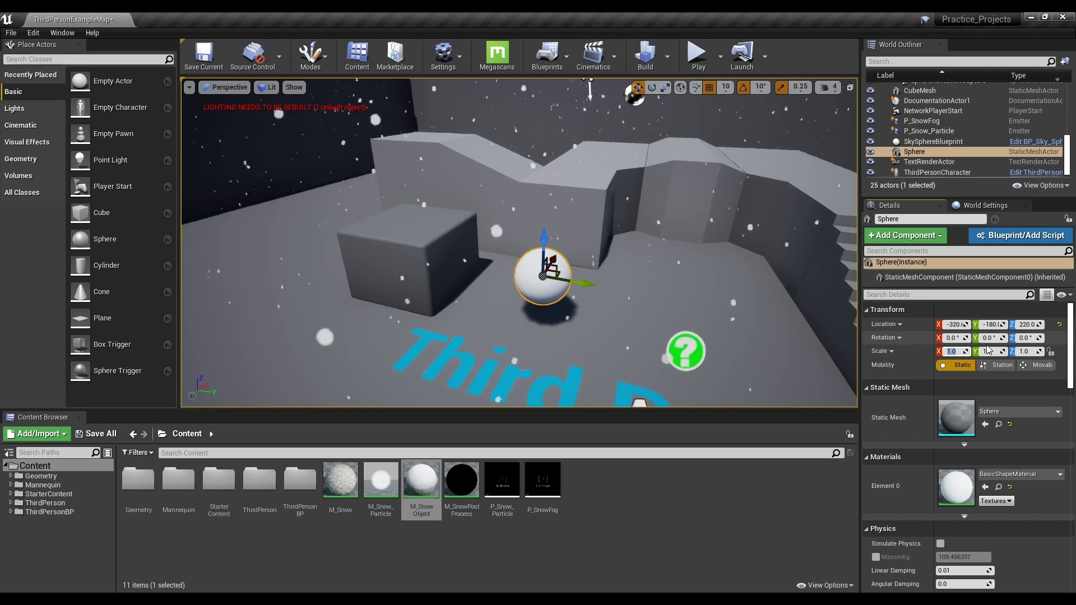
{"action": "key", "text": "Tab"}
{"action": "type", "text": "2"}
{"action": "key", "text": "Return"}
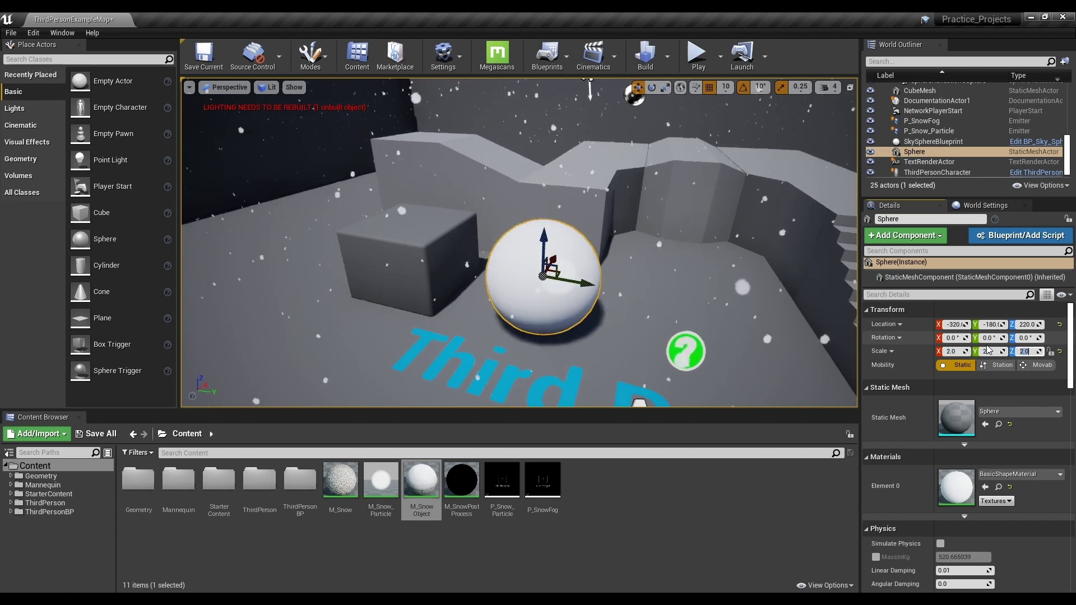
{"action": "left_click", "coordinate": [775, 494]}
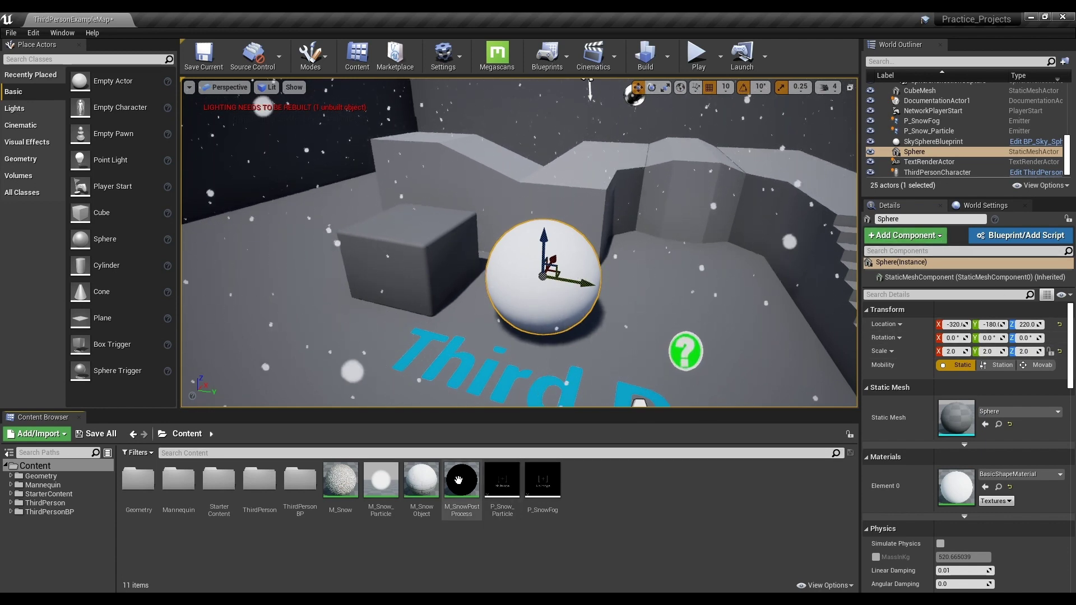
Create a material instance of M_SnowObject with its default name and apply it to the cube and the sphere
{"action": "left_click", "coordinate": [432, 480]}
{"action": "right_click", "coordinate": [432, 480]}
{"action": "mouse_move", "coordinate": [480, 316]}
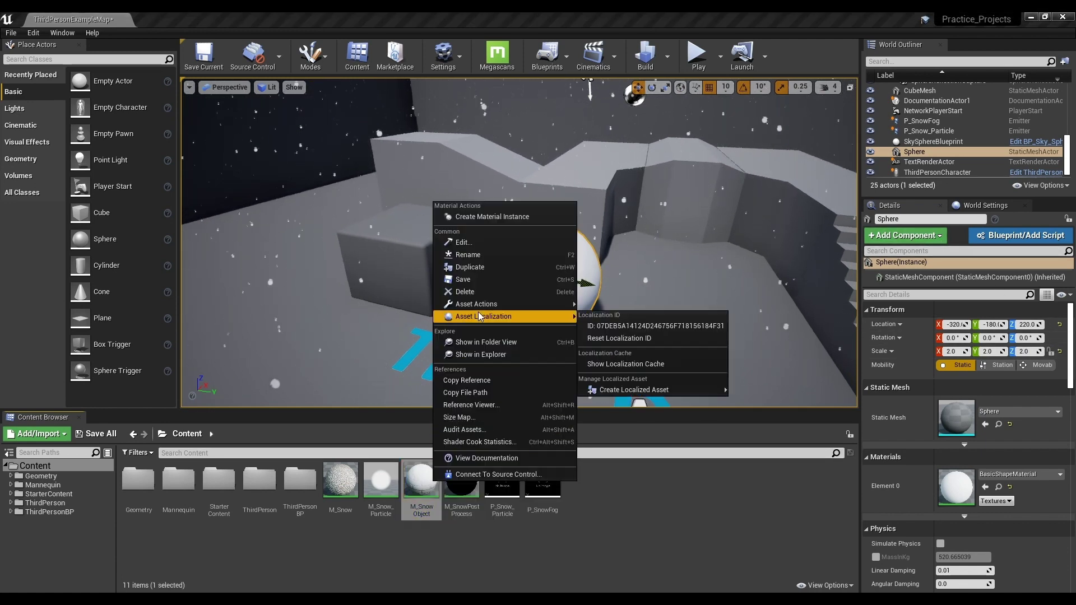
{"action": "left_click", "coordinate": [512, 216]}
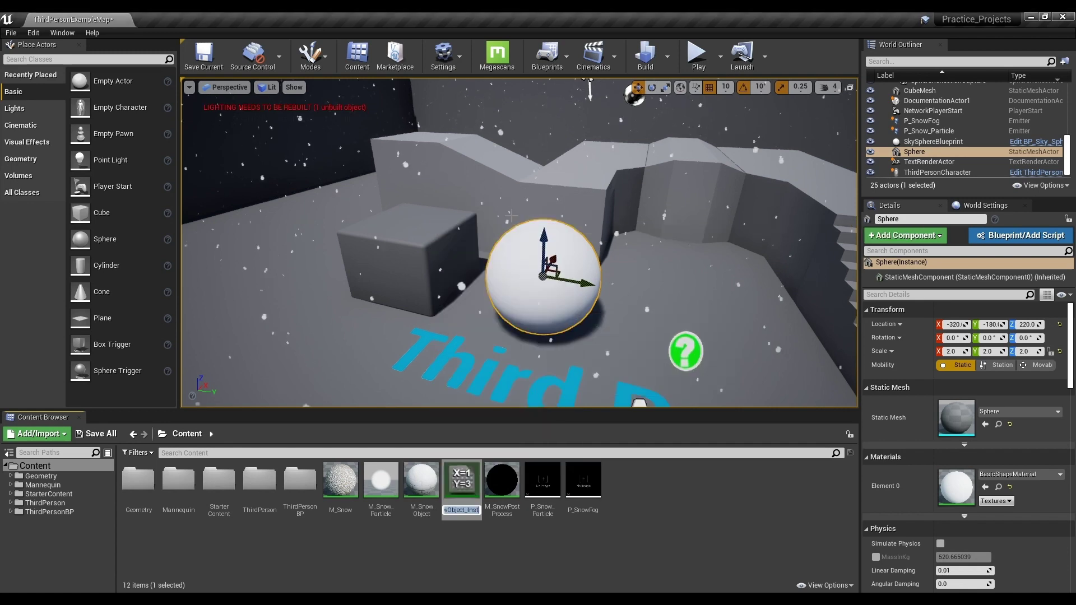
{"action": "left_click", "coordinate": [669, 495]}
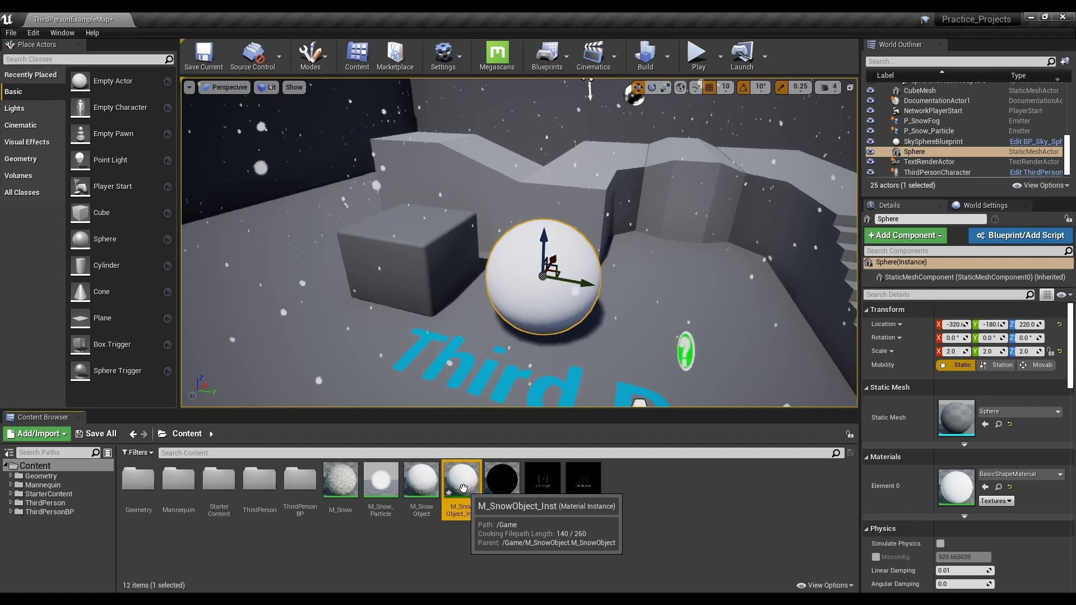
{"action": "left_click_drag", "start_coordinate": [462, 487], "coordinate": [414, 272]}
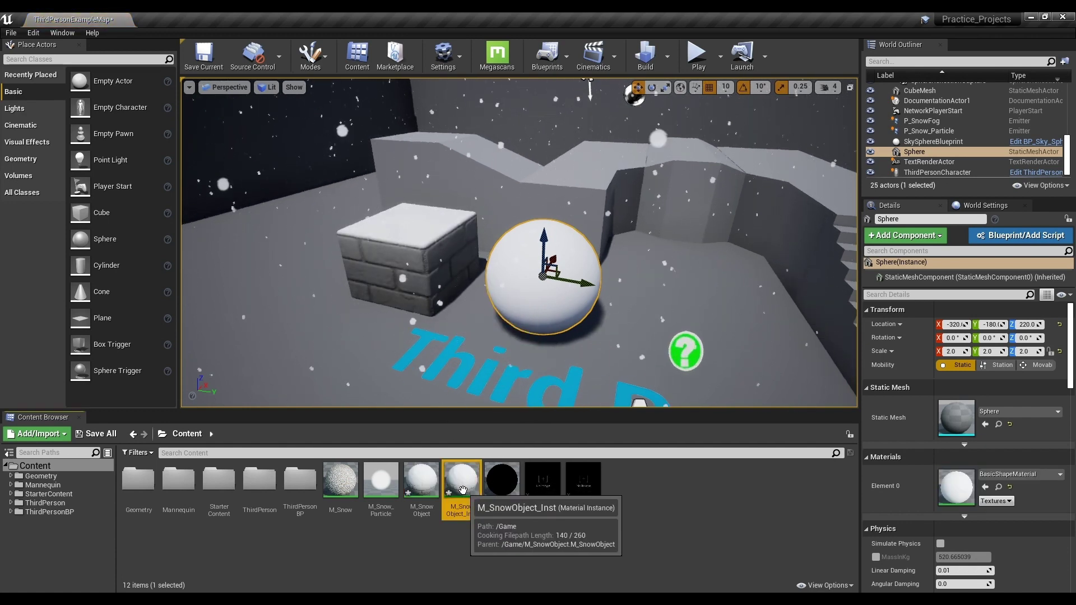
{"action": "left_click_drag", "start_coordinate": [462, 481], "coordinate": [548, 302]}
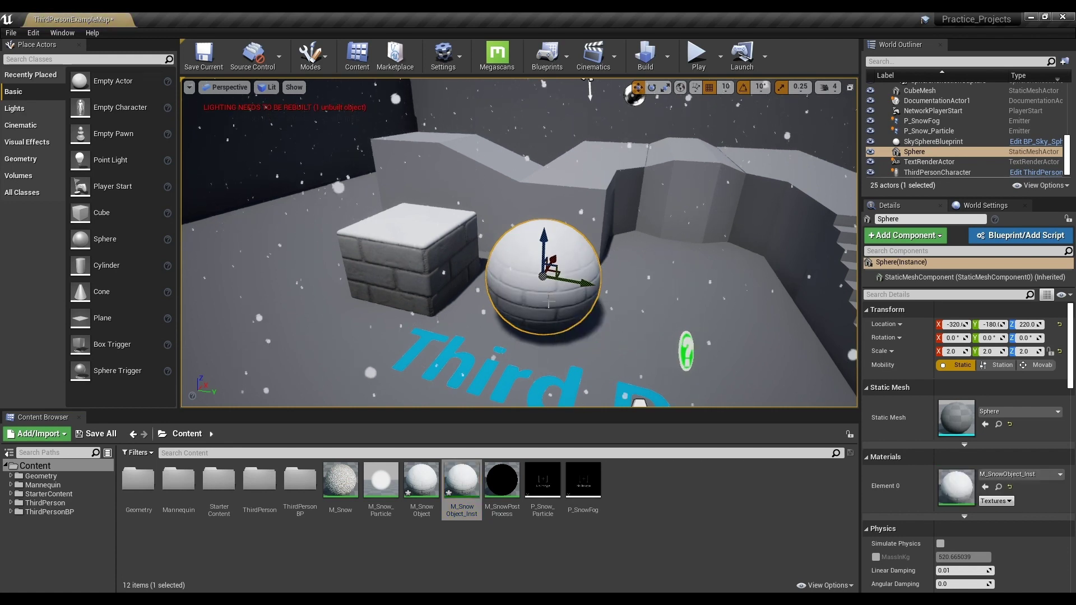
Open M_SnowObject_Inst in a reduced window beside the scene and enable its Covered and UV Size parameters
{"action": "double_click", "coordinate": [460, 489]}
{"action": "left_click", "coordinate": [1041, 19]}
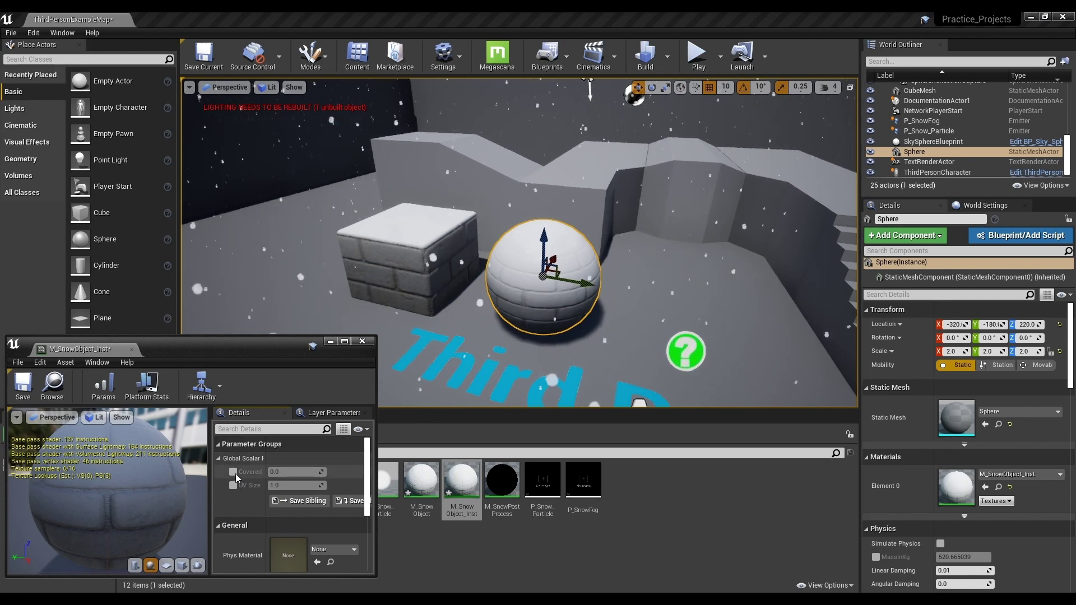
{"action": "left_click_drag", "start_coordinate": [376, 414], "coordinate": [442, 414]}
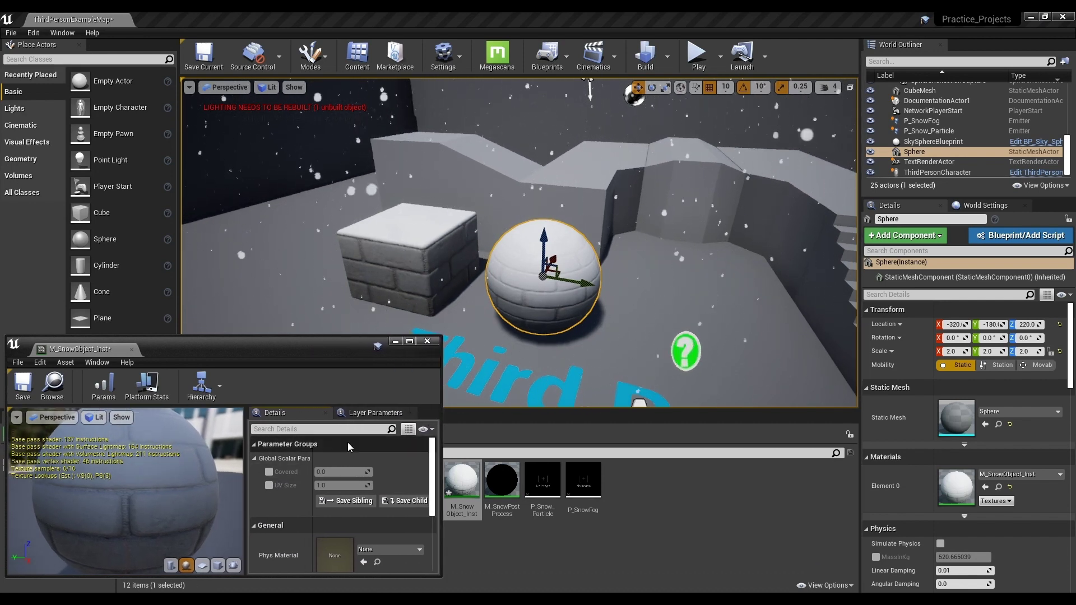
{"action": "left_click", "coordinate": [269, 472]}
{"action": "left_click", "coordinate": [269, 485]}
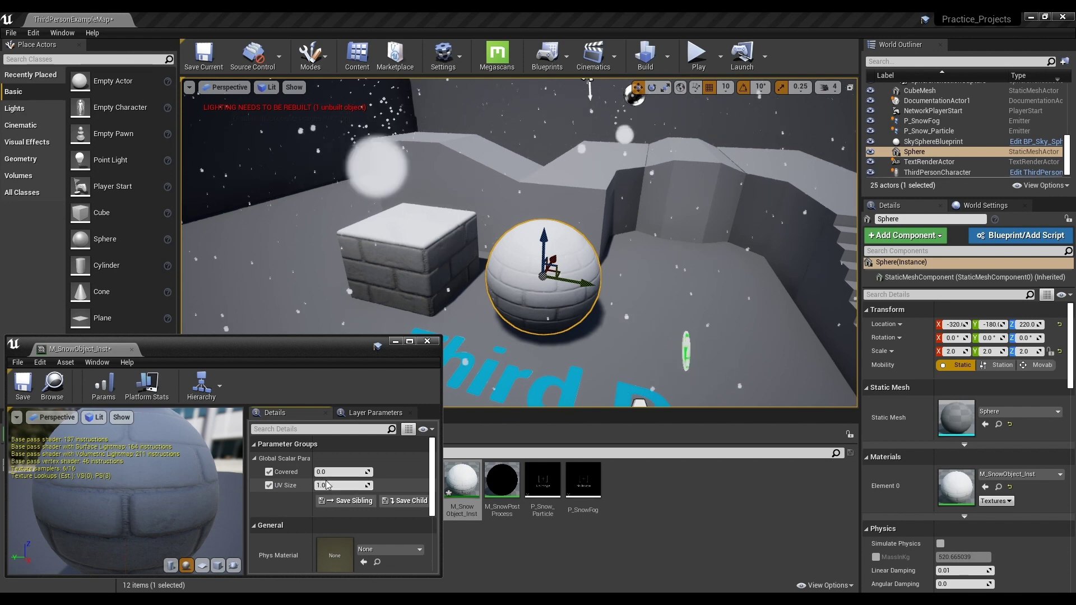
Set the material instance's UV Size to 3 and its Covered value to about 0.096
{"action": "left_click_drag", "start_coordinate": [326, 485], "coordinate": [331, 485]}
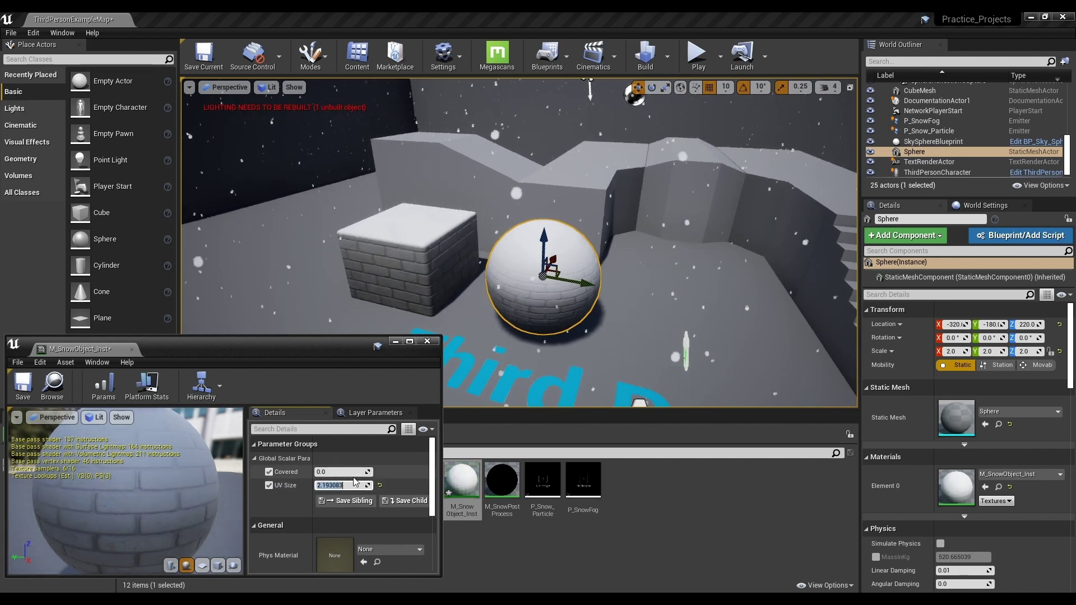
{"action": "type", "text": "3"}
{"action": "key", "text": "Return"}
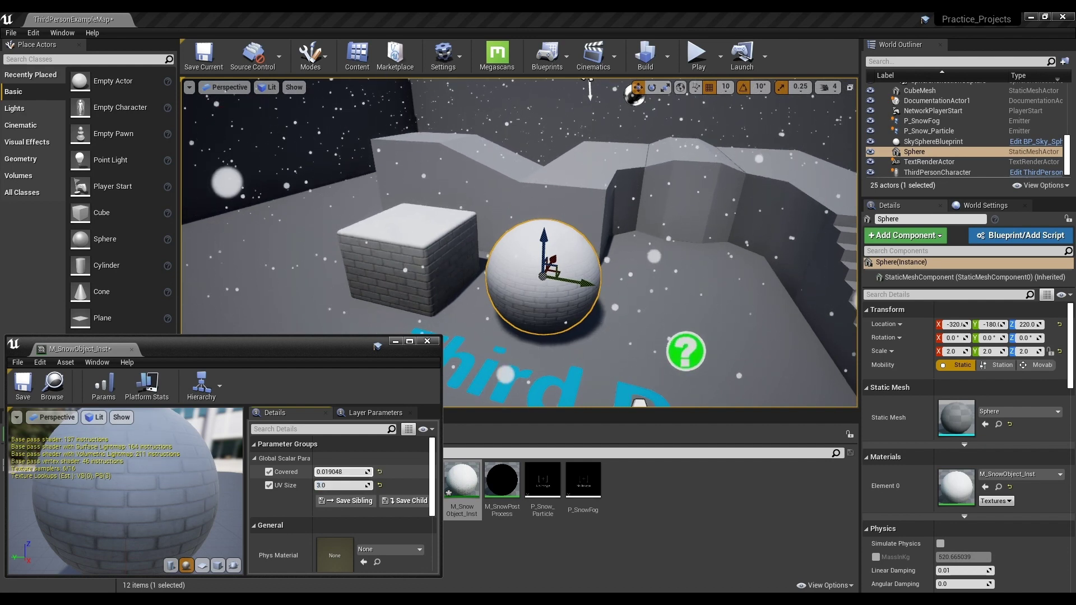
{"action": "left_click_drag", "start_coordinate": [338, 472], "coordinate": [365, 472]}
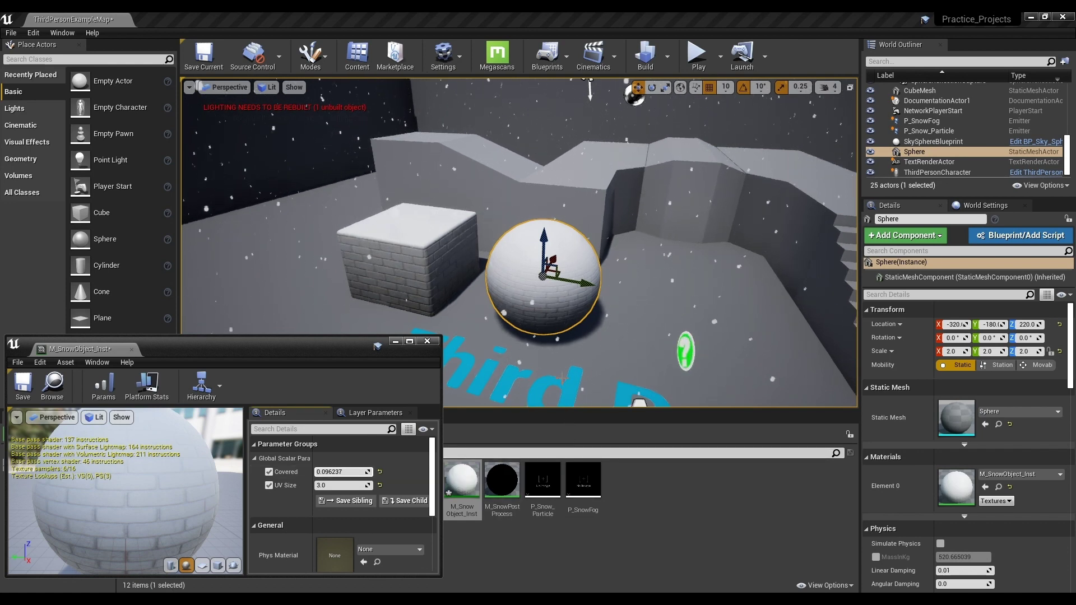
Switch to the rotate tool for the selected sphere in a close-up view
{"action": "mouse_move", "coordinate": [562, 379]}
{"action": "right_mouse_down"}
{"action": "mouse_move", "coordinate": [603, 375]}
{"action": "mouse_move", "coordinate": [562, 378]}
{"action": "right_mouse_up"}
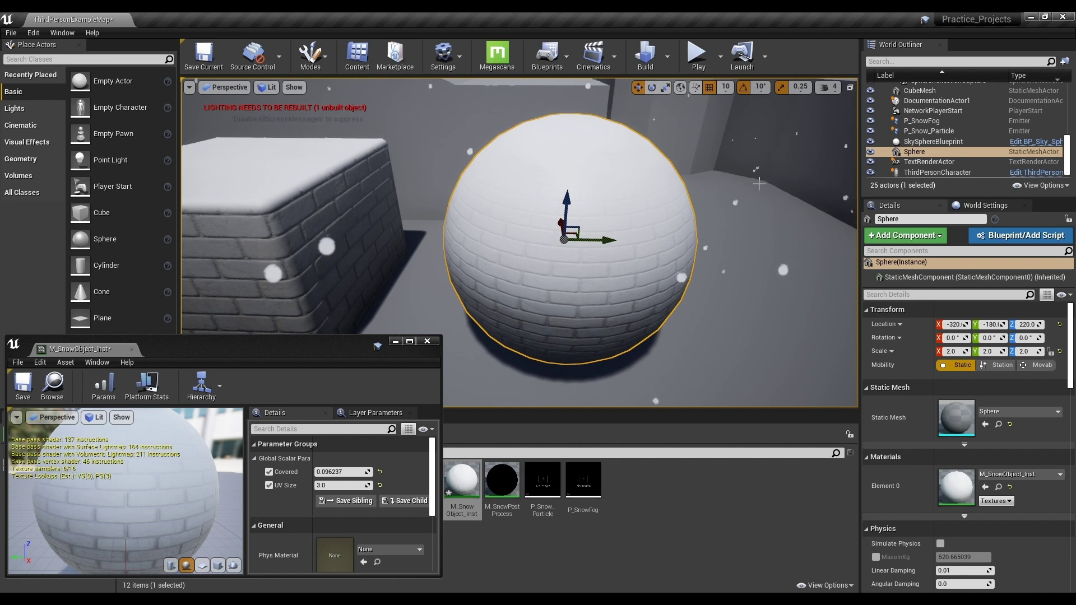
{"action": "left_click", "coordinate": [653, 88]}
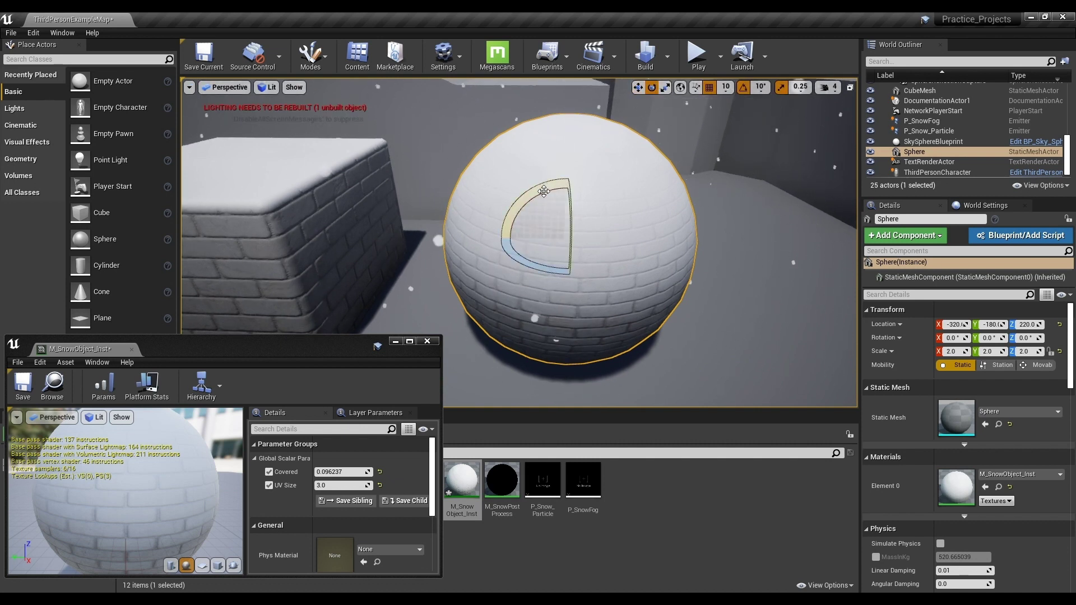